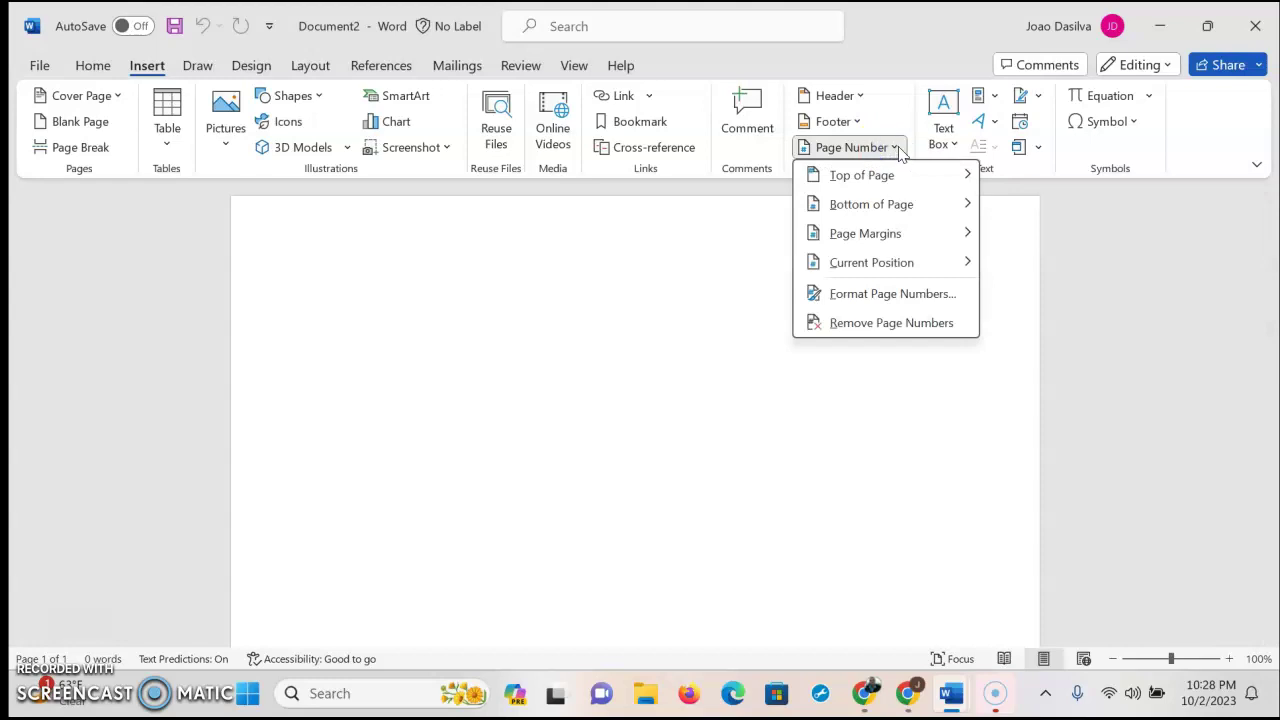
Insert a Plain Number 3 page number at the top of the page and add the author's surname before it
click(893, 184)
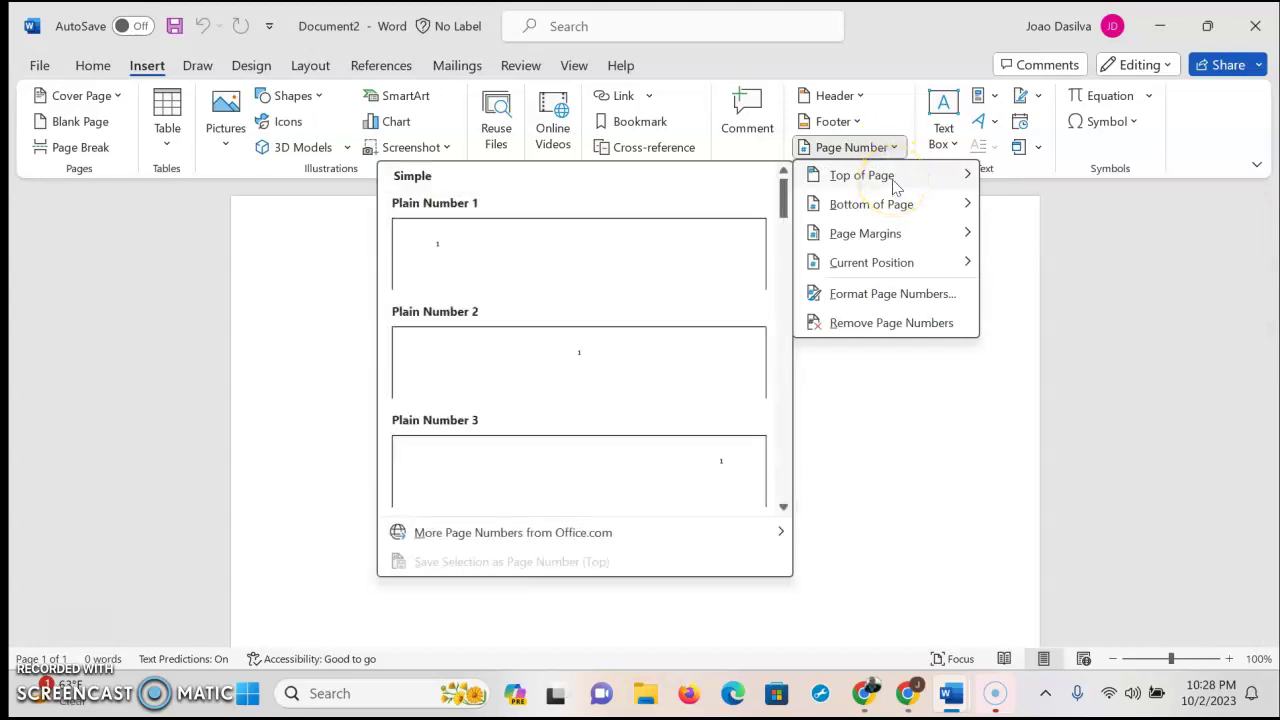
click(946, 180)
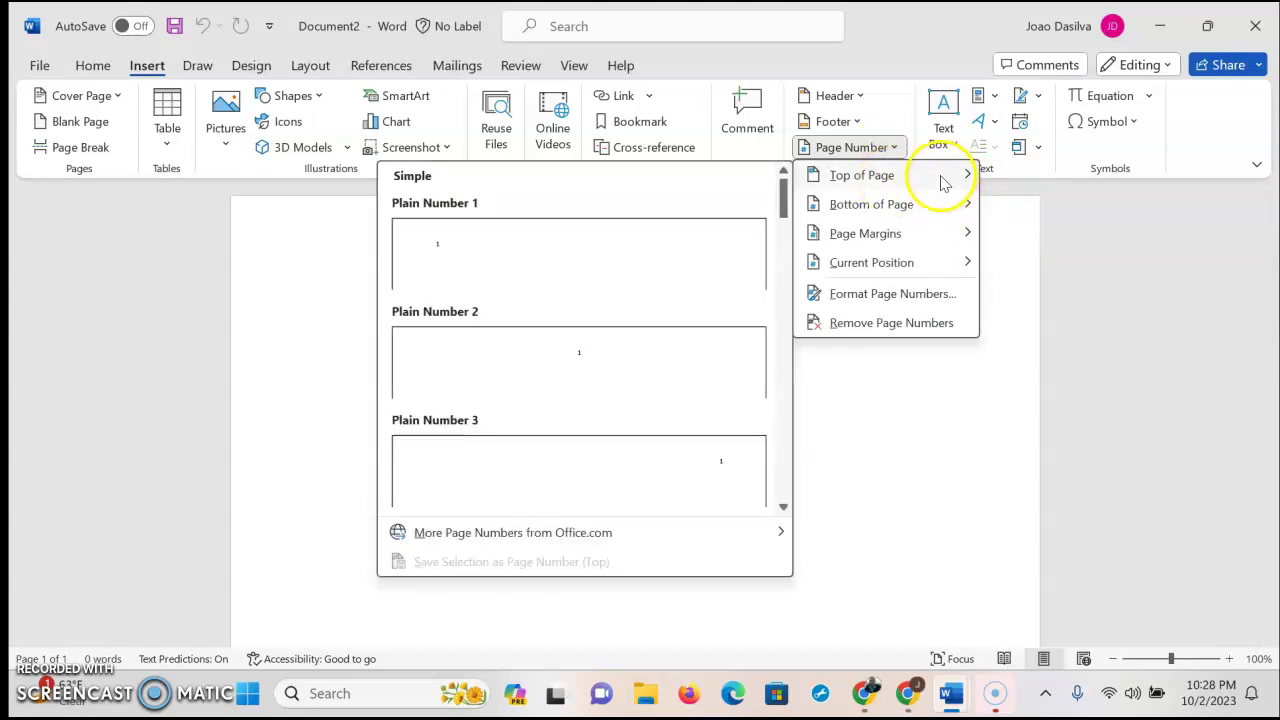
click(727, 477)
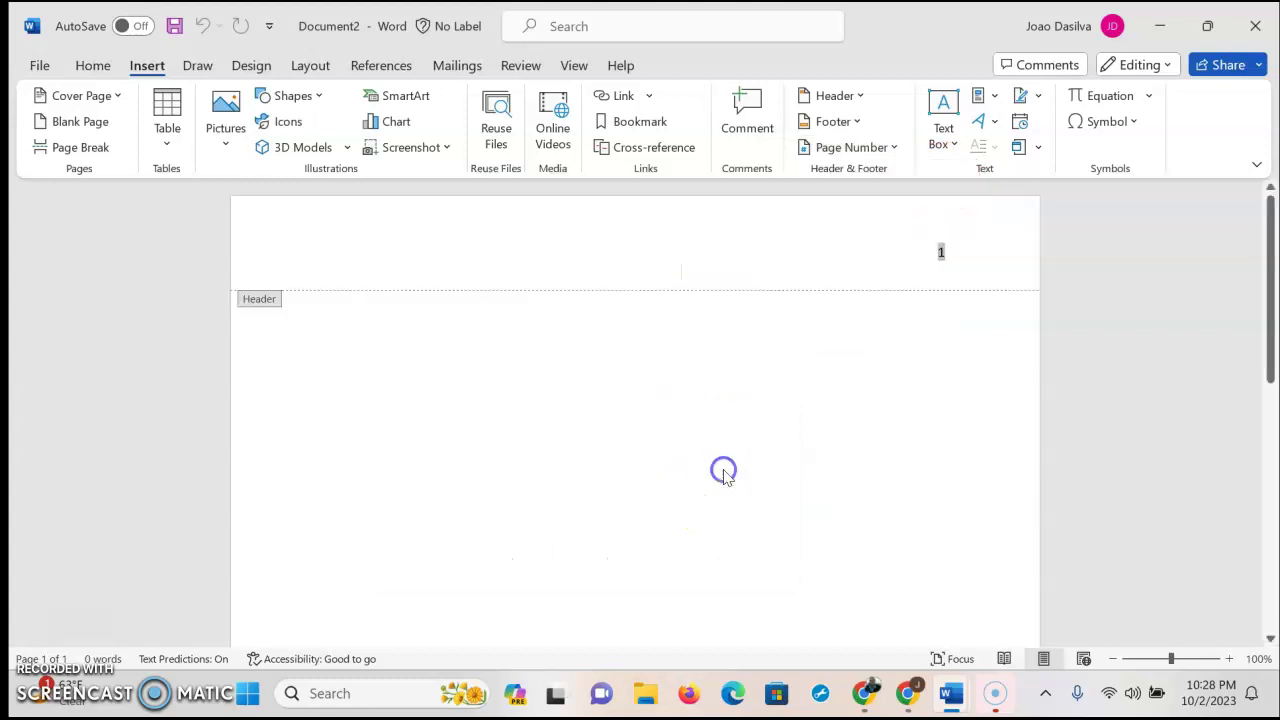
click(940, 248)
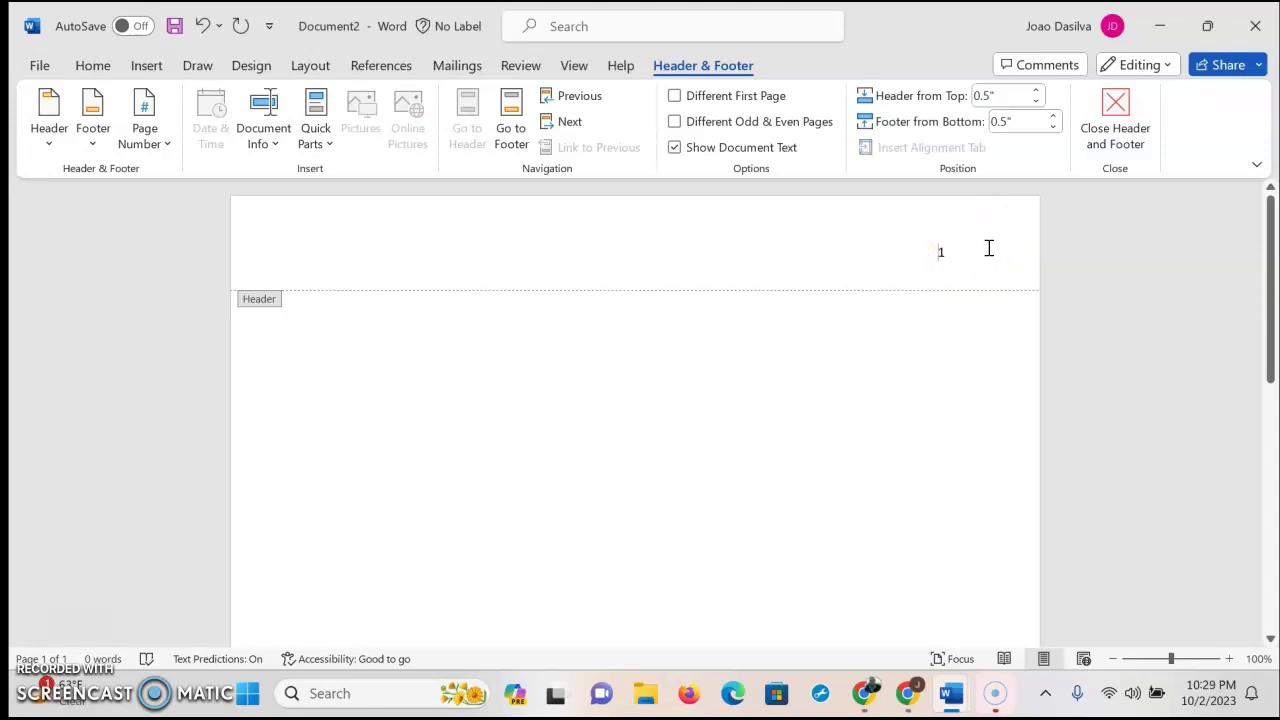
text(D)
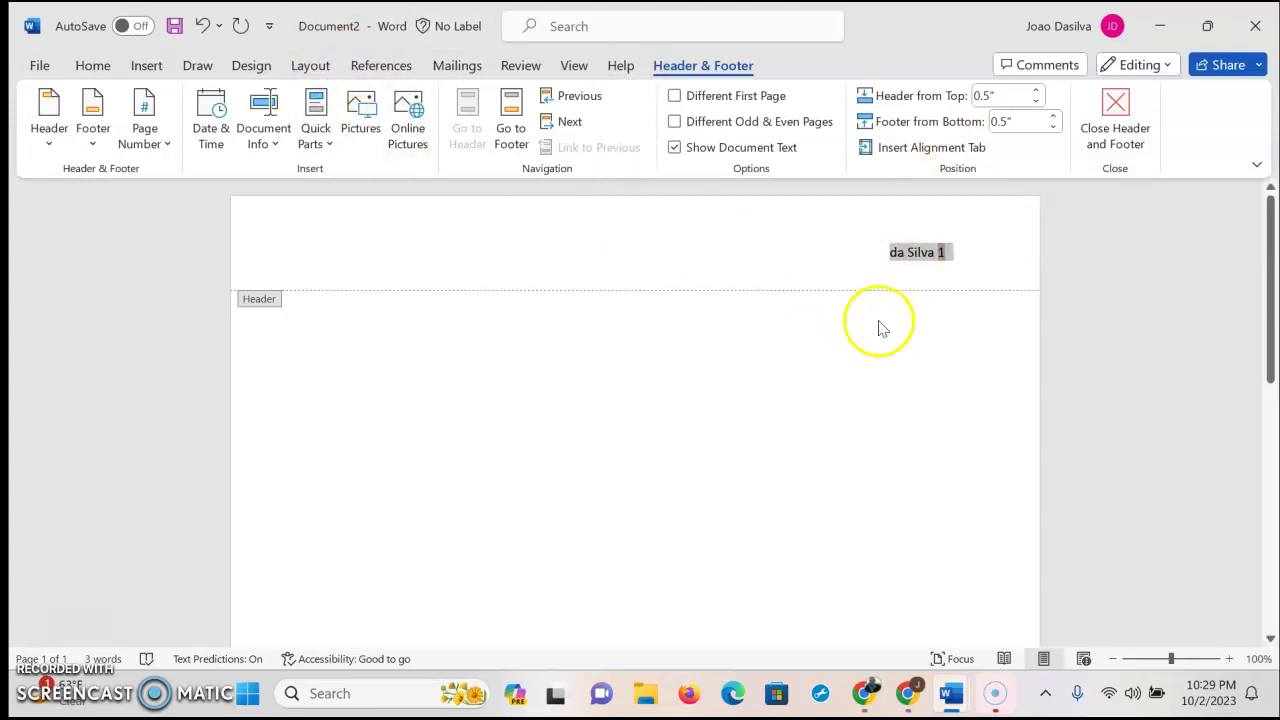
Format the header's surname and page number as 12 pt Times New Roman, and return to the document body
right_click(923, 254)
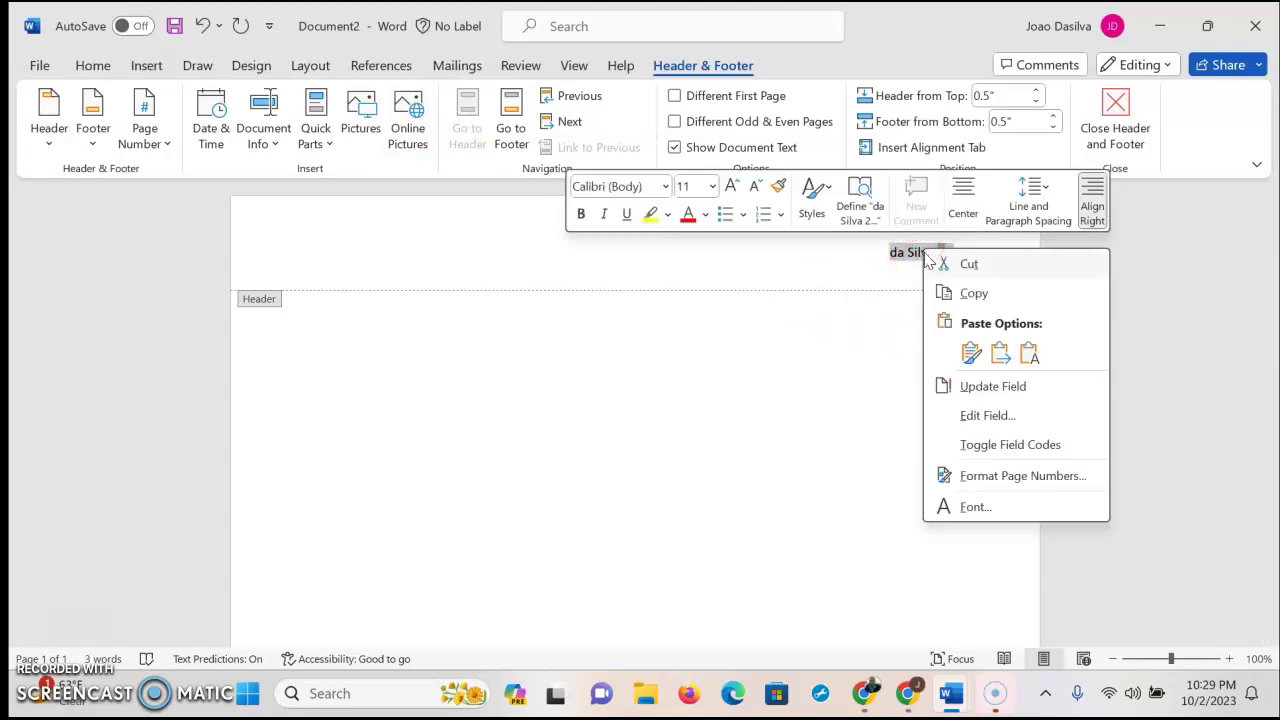
click(712, 186)
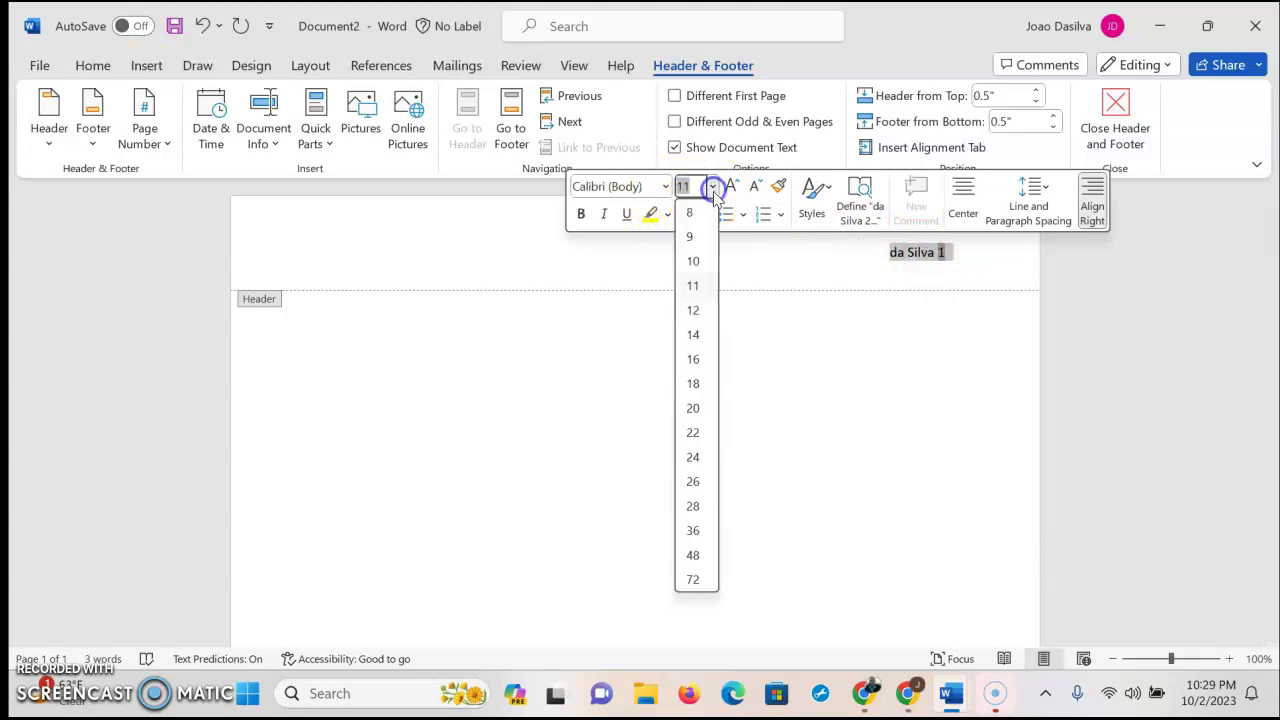
click(697, 311)
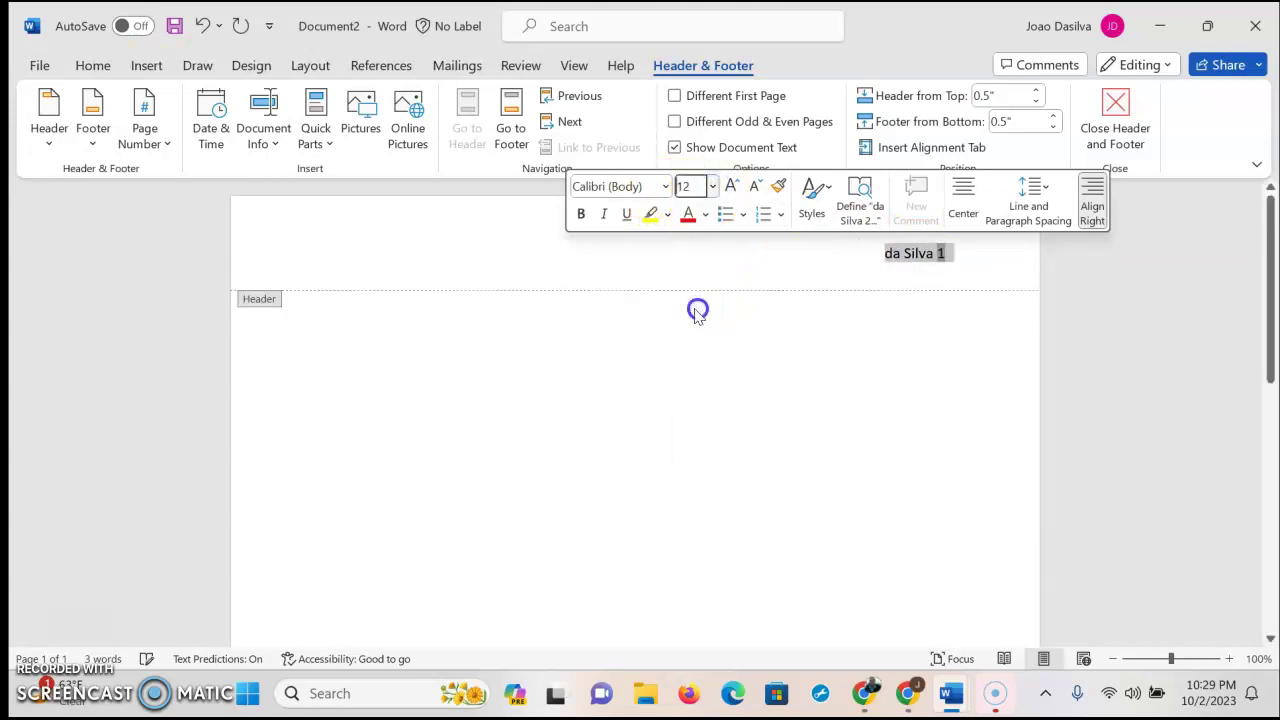
click(665, 187)
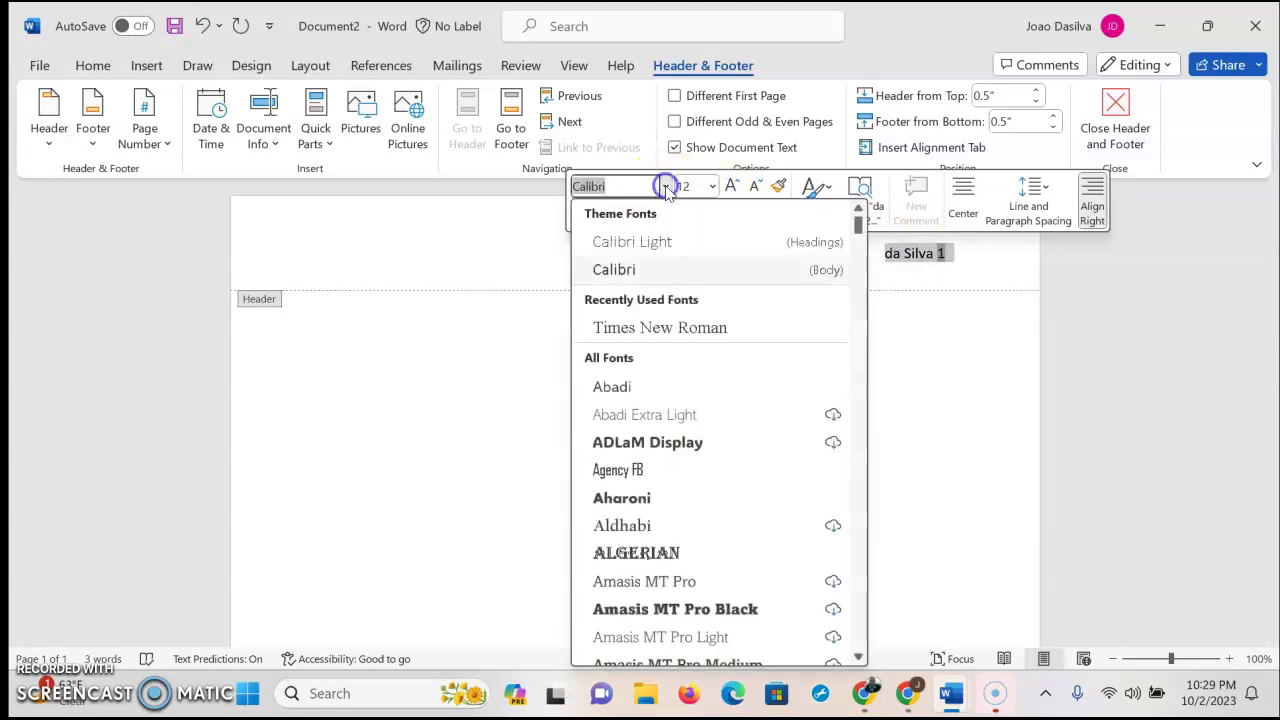
click(663, 327)
click(723, 277)
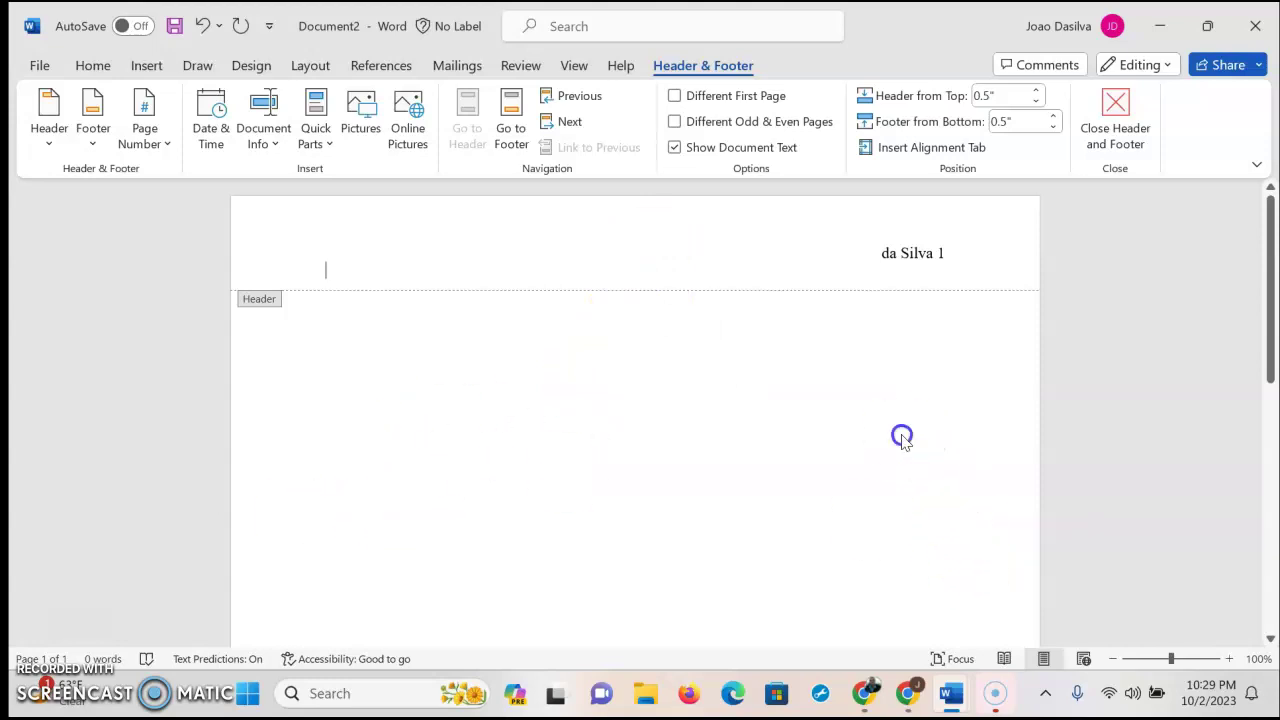
double_click(902, 435)
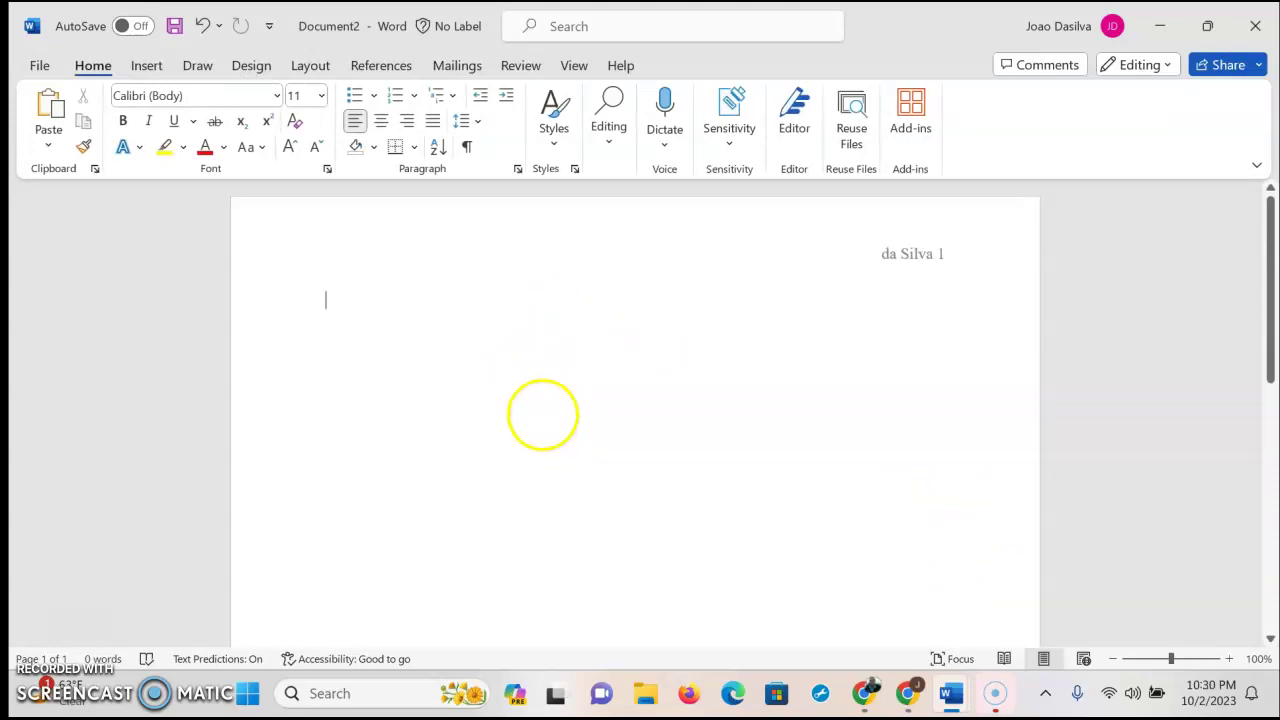
Switch to Chrome and bring up the New Yorker article on the disturbances of the garden
click(950, 693)
click(460, 322)
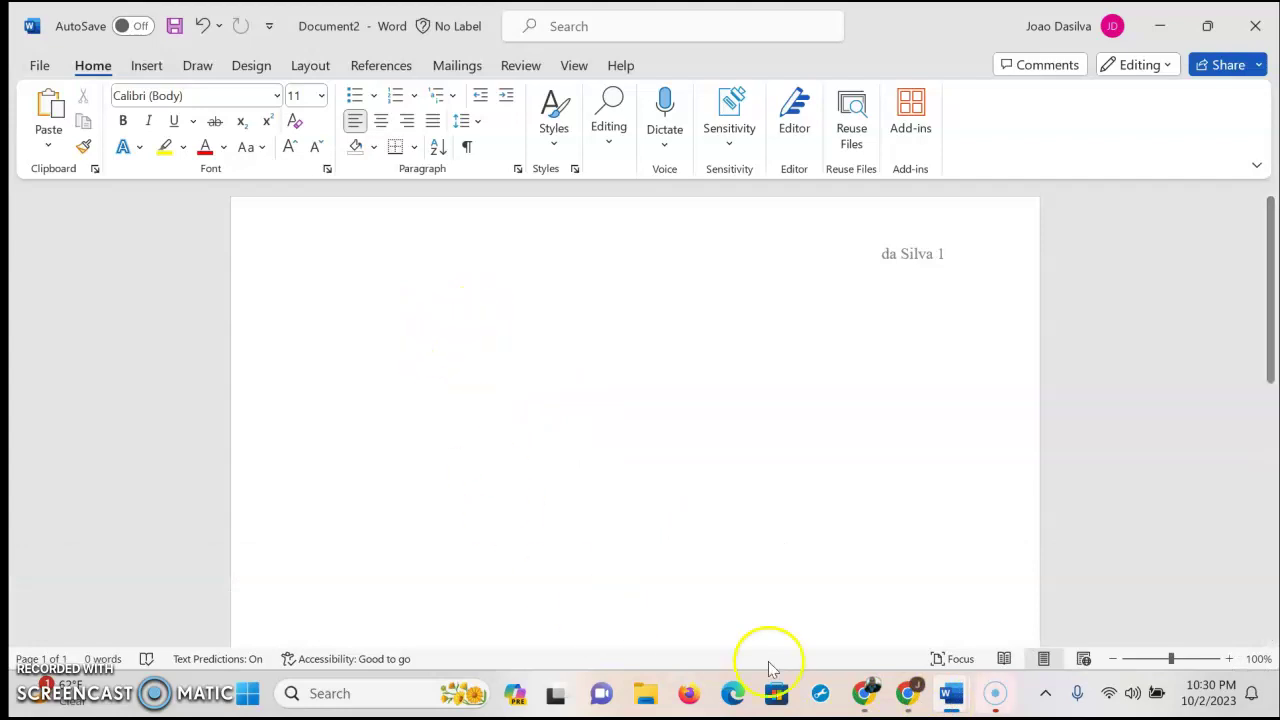
click(865, 693)
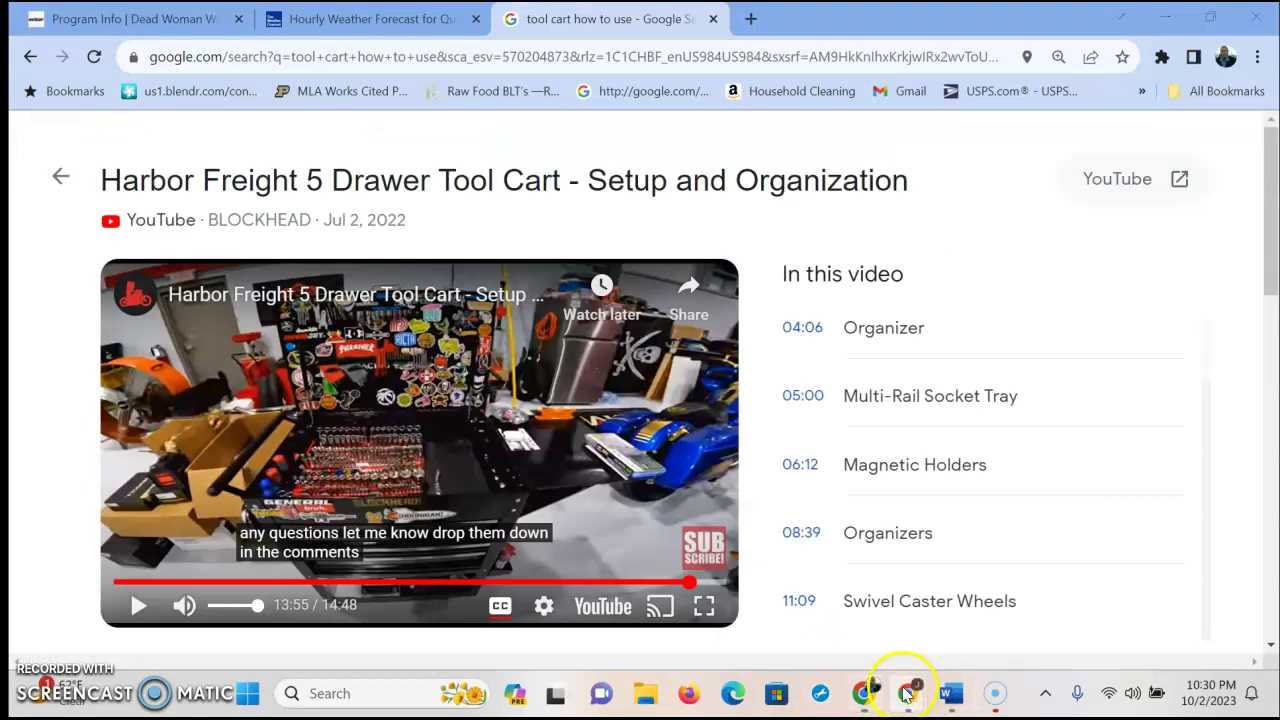
mouse_move(910, 691)
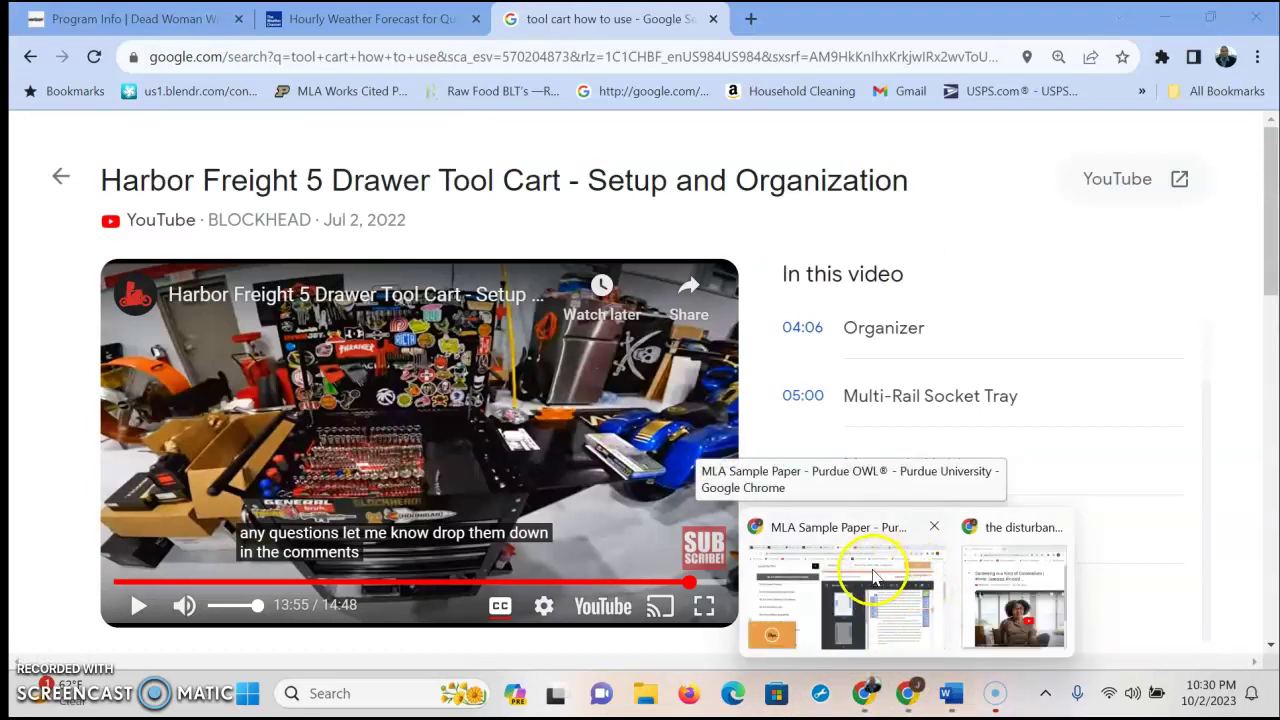
click(903, 612)
click(303, 22)
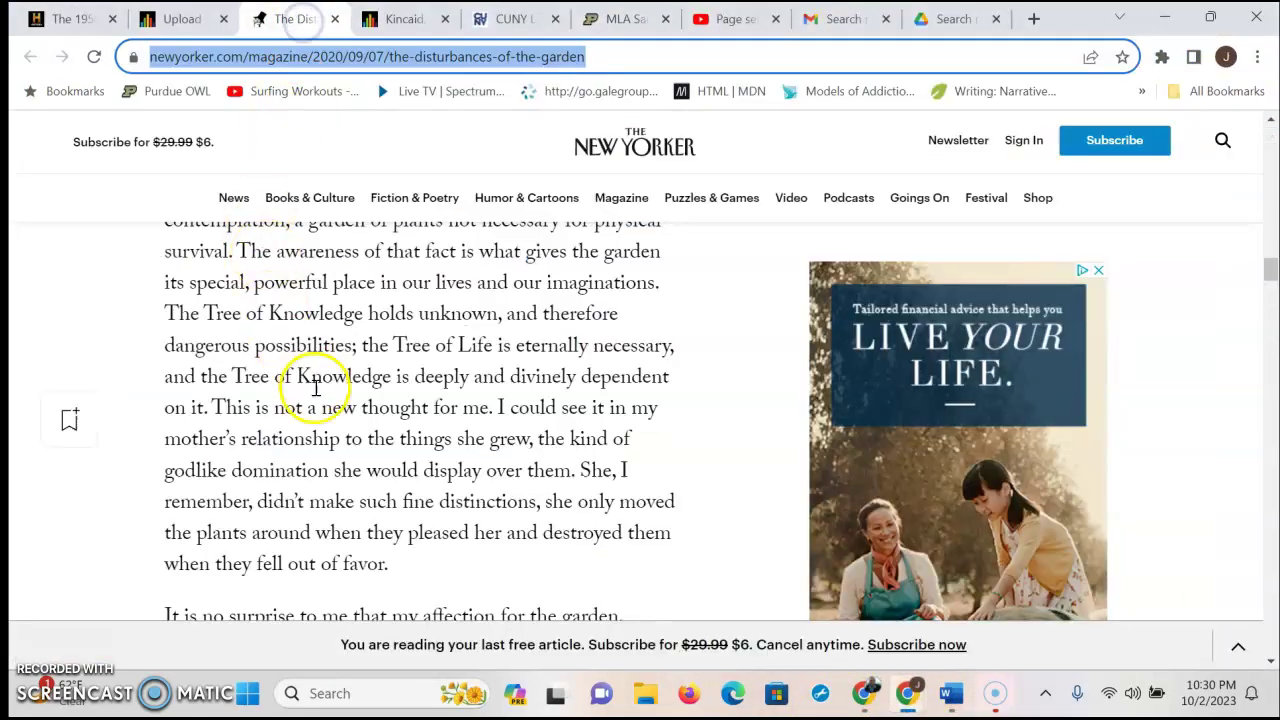
Copy the article passage from "My mother was a gardener" through "placing borders, the borders bei"
scroll(263, 354, up, 10)
scroll(184, 318, up, 8)
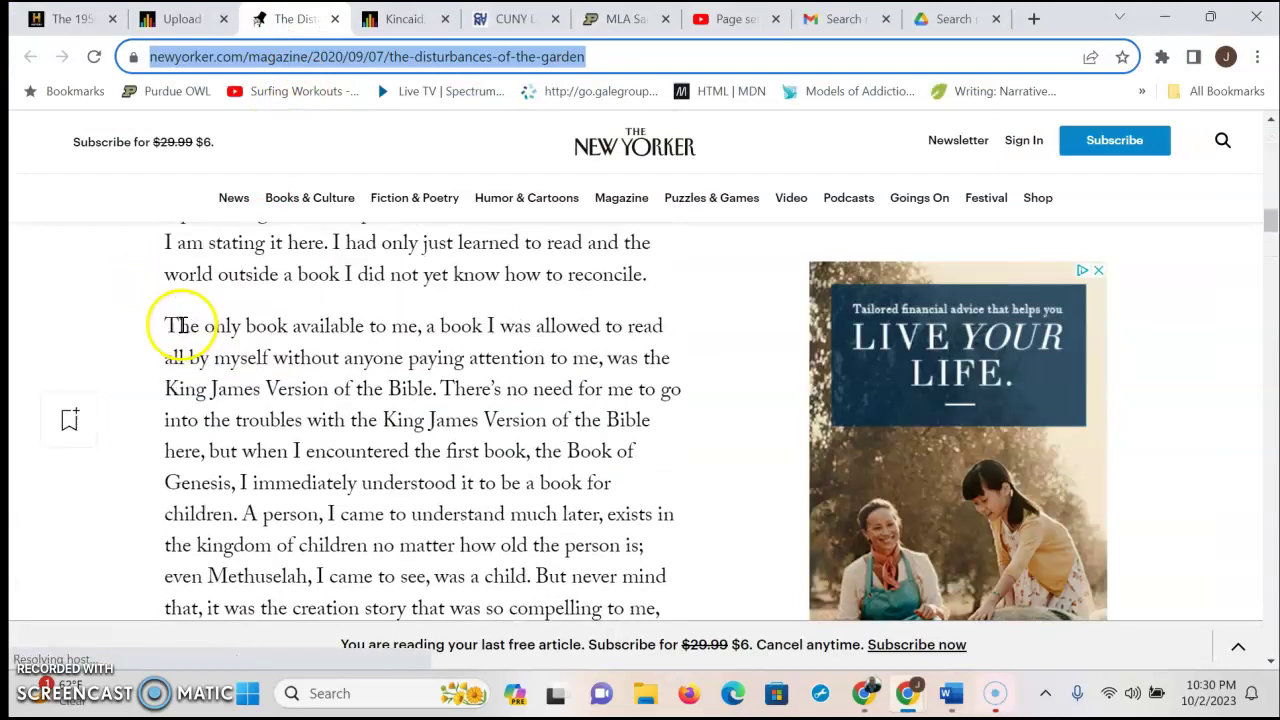
drag(178, 402, 611, 600)
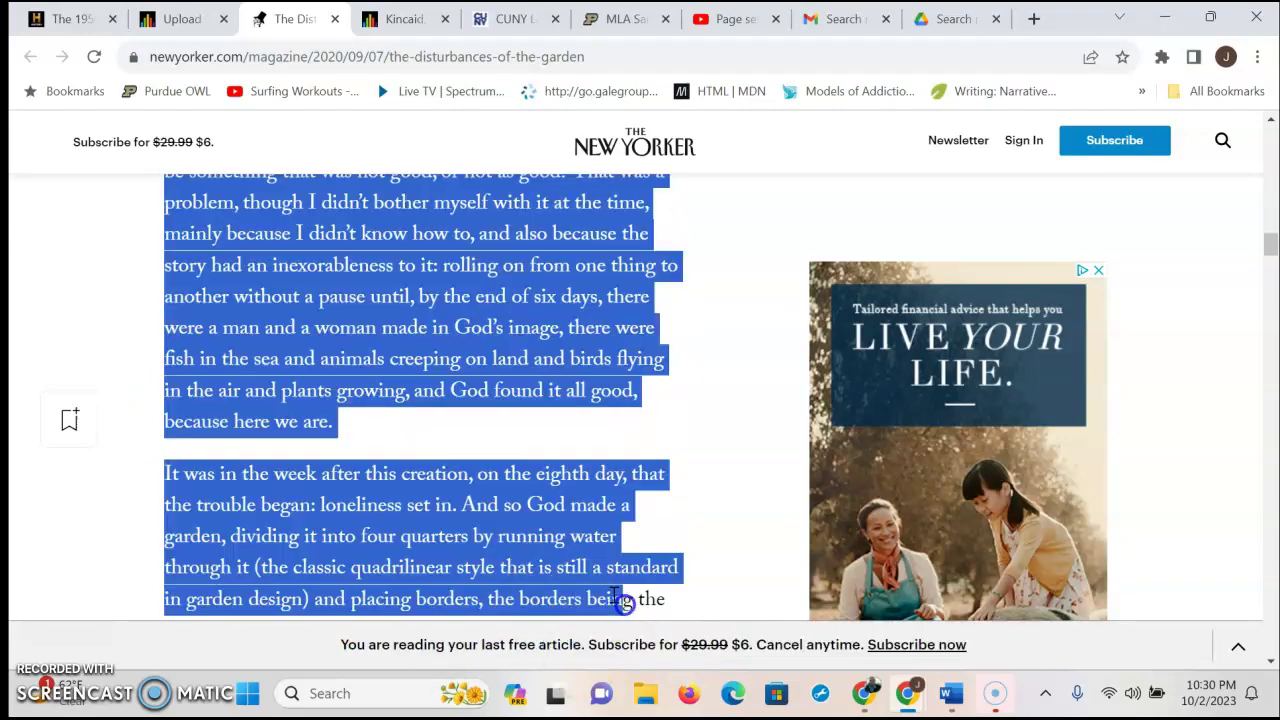
right_click(448, 362)
click(511, 398)
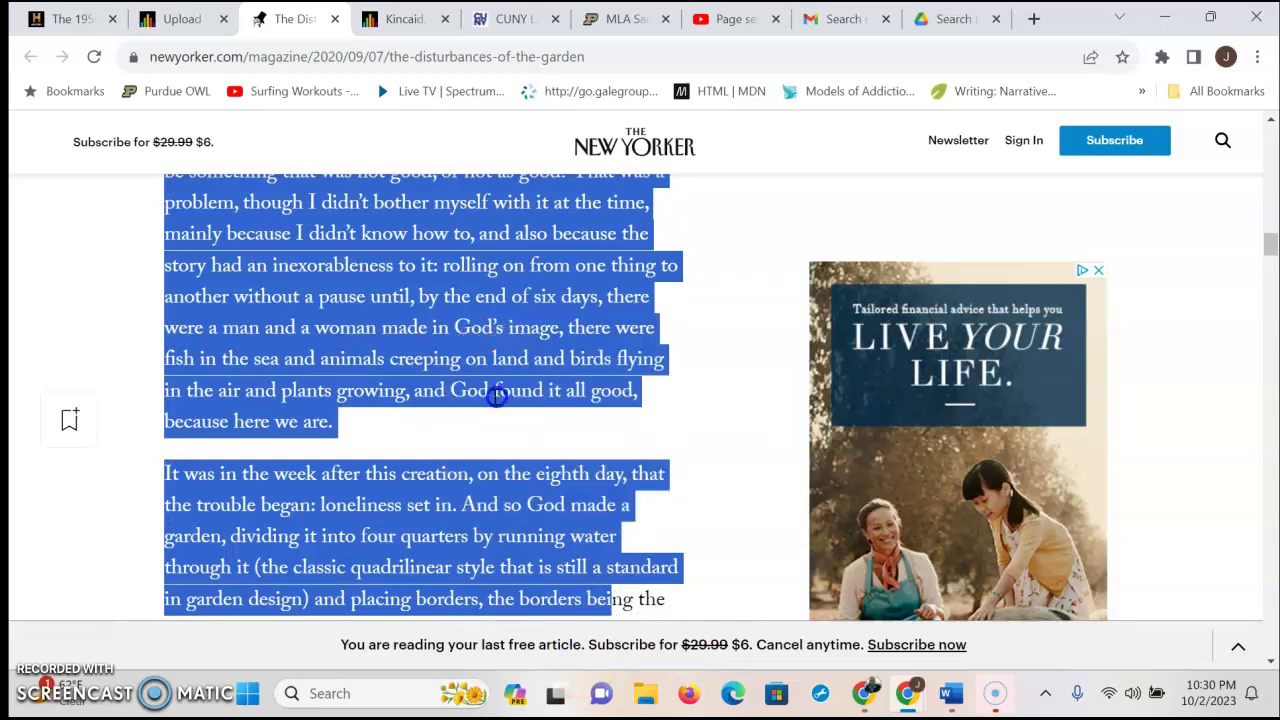
right_click(488, 322)
click(515, 354)
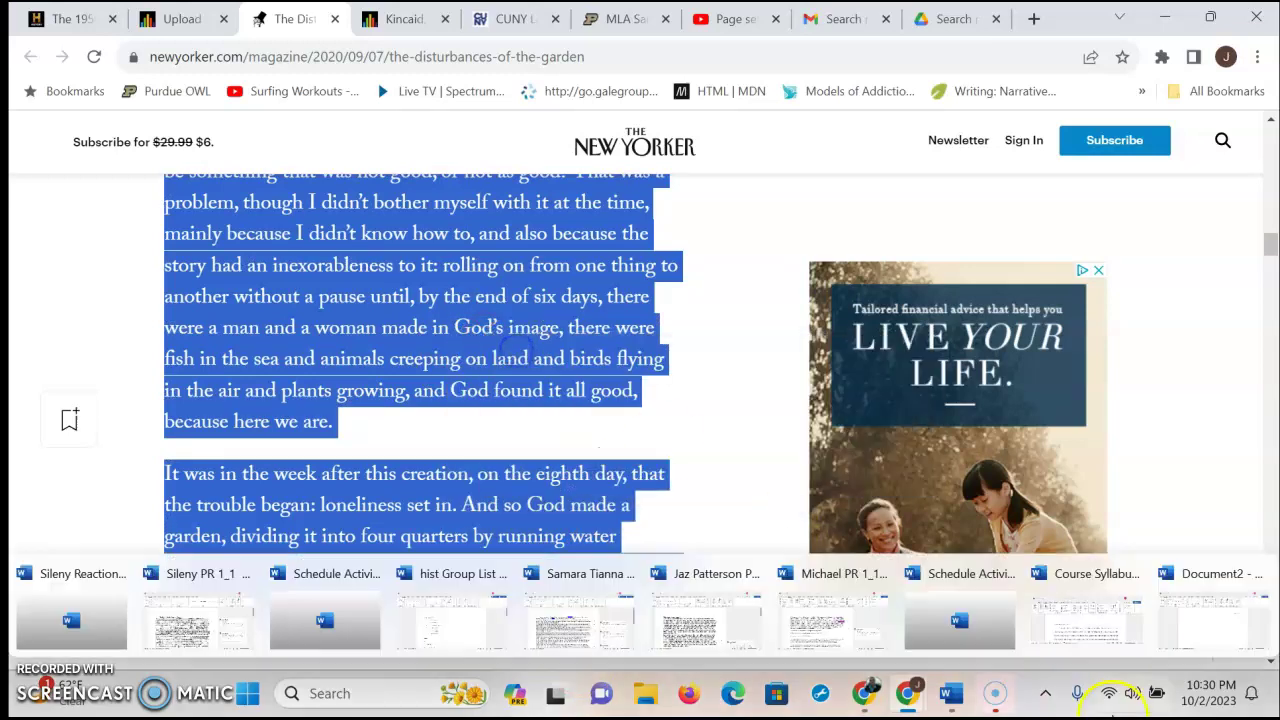
Switch to Document2 in Word, paste the copied passage into the body, and indent the first line of its first paragraph
mouse_move(955, 700)
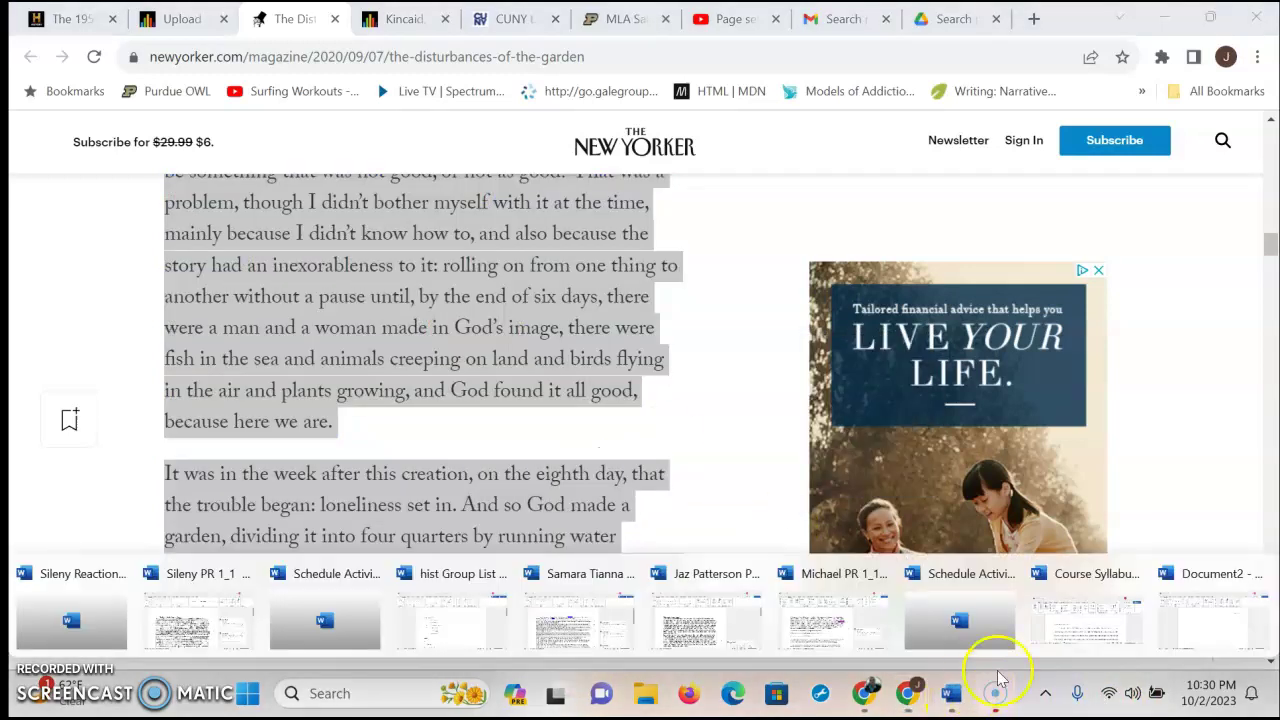
click(1212, 616)
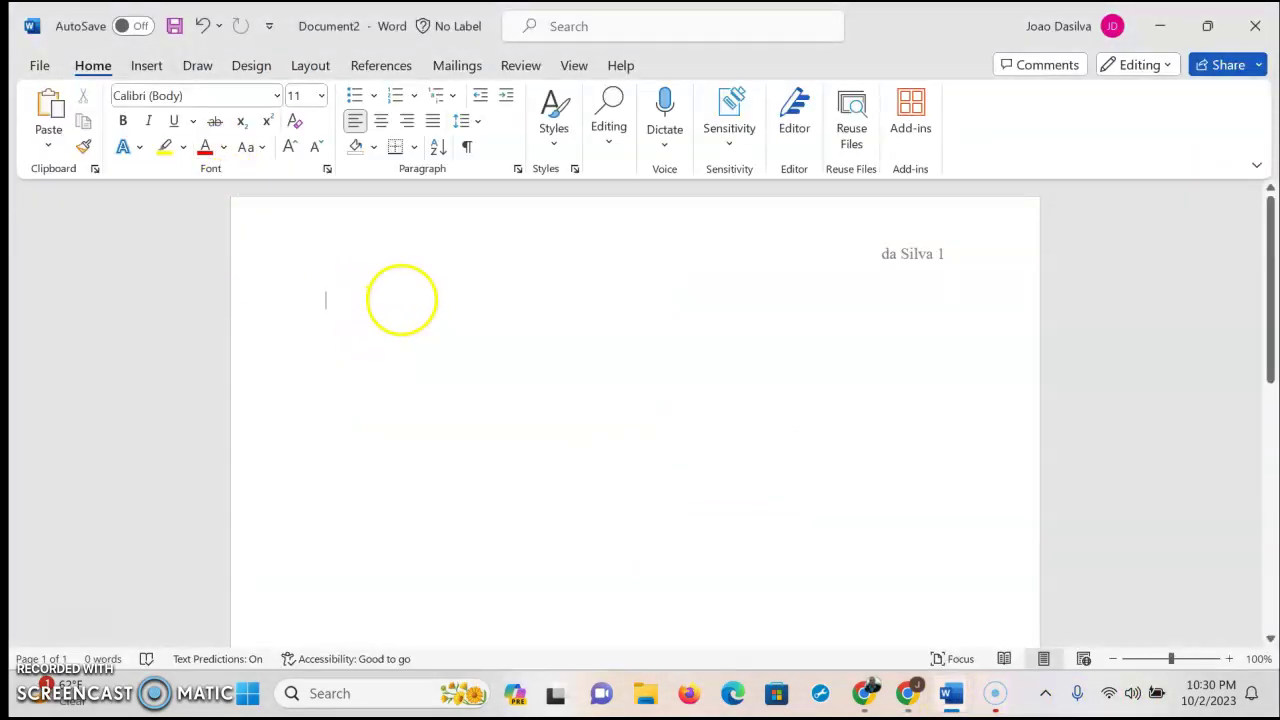
key(ctrl+v)
scroll(420, 300, up, 10)
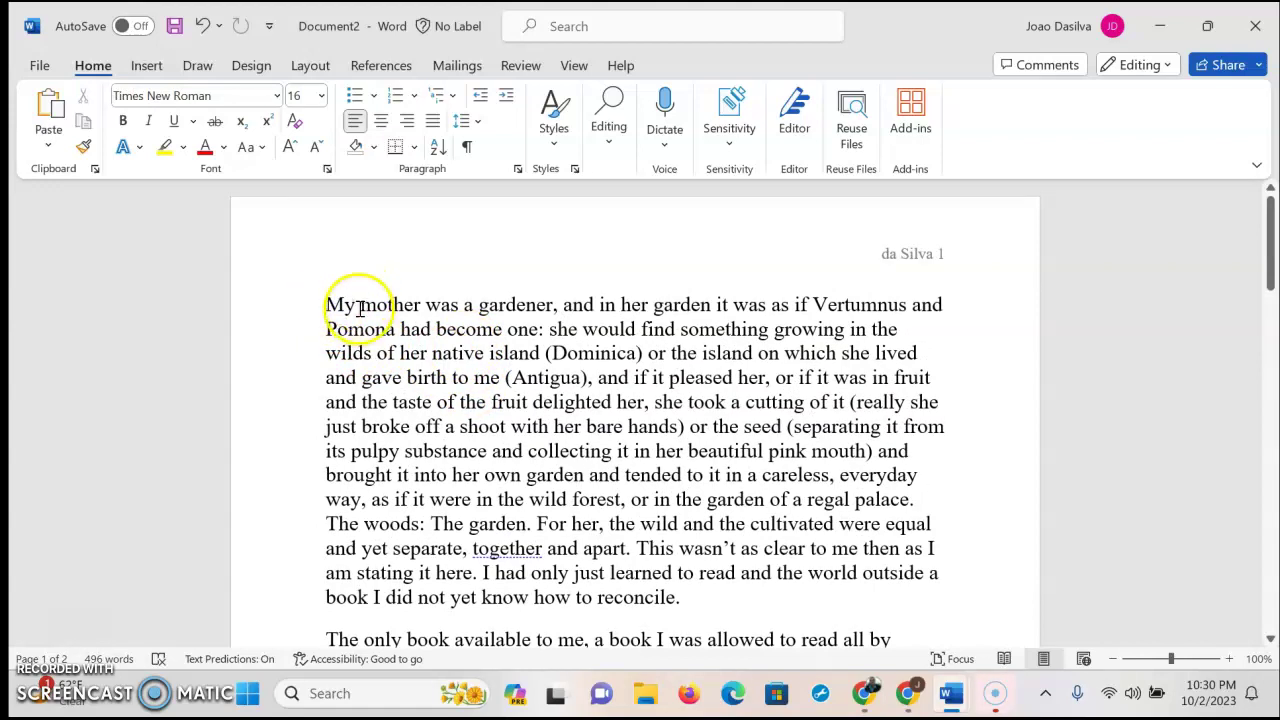
key(Tab)
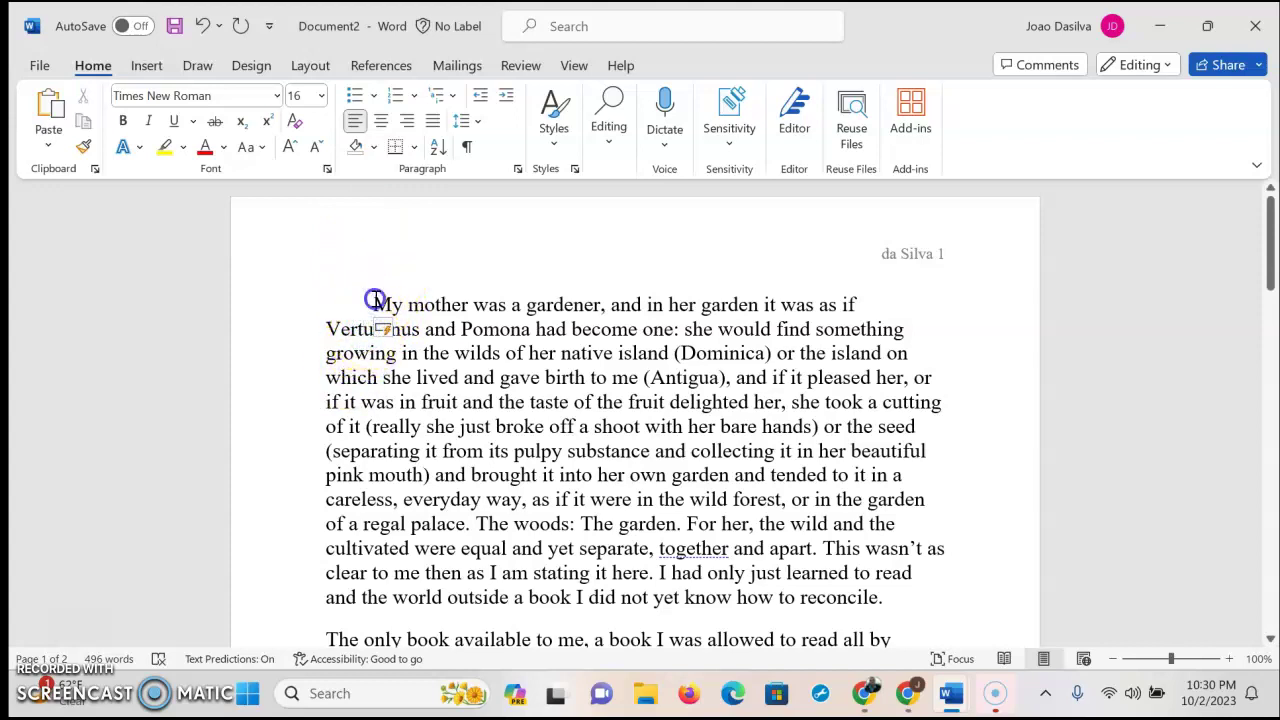
Set the font size of all the pasted body text to 12
key(ctrl+shift+End)
scroll(697, 407, up, 2)
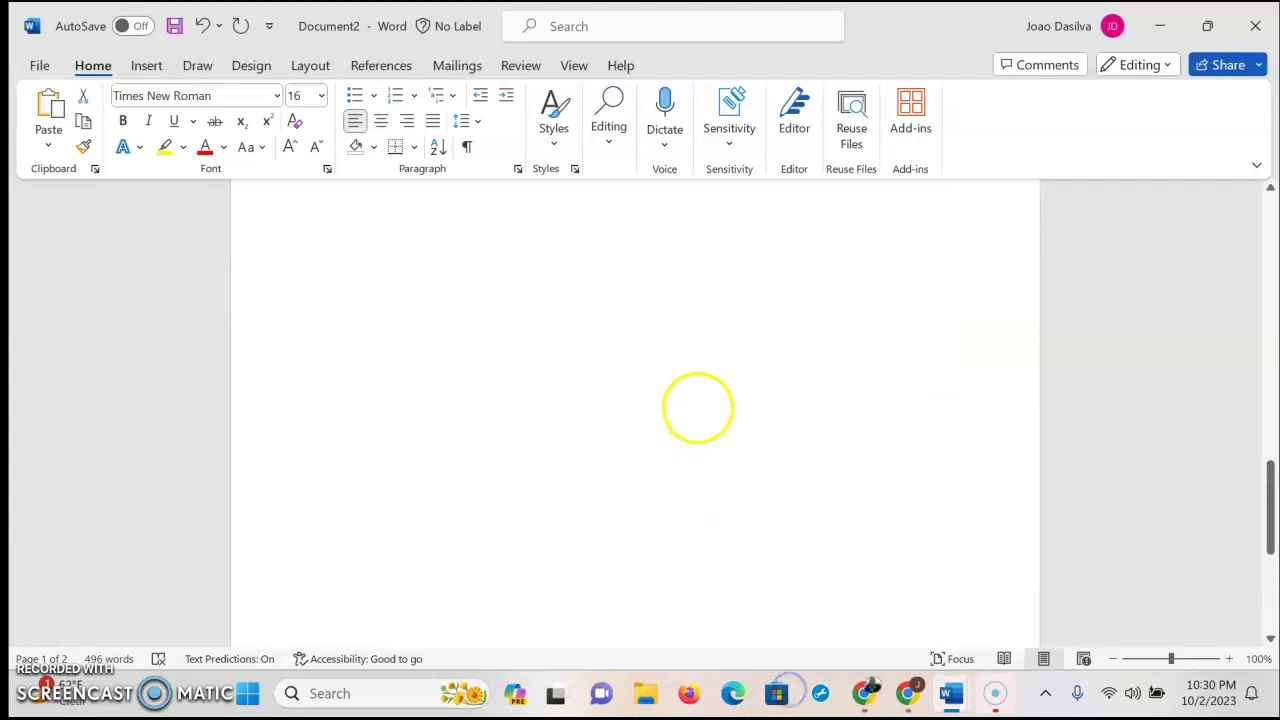
scroll(697, 407, up, 10)
click(314, 100)
click(322, 96)
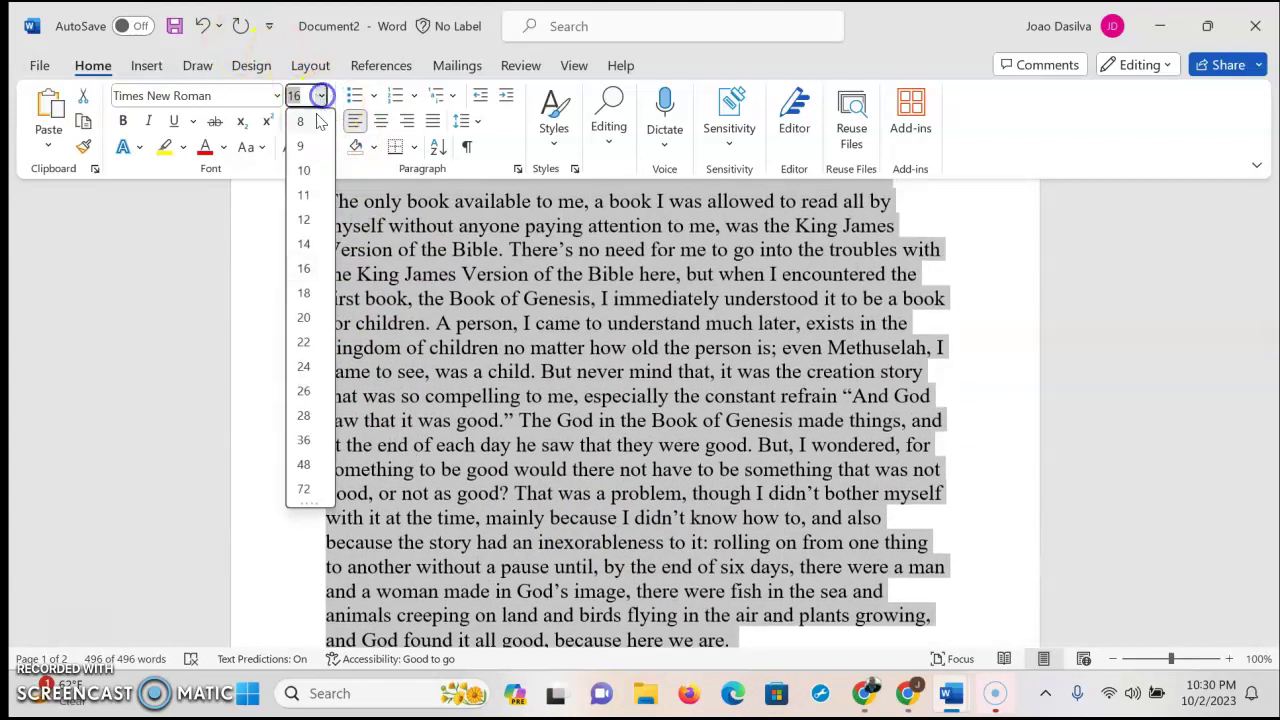
click(302, 221)
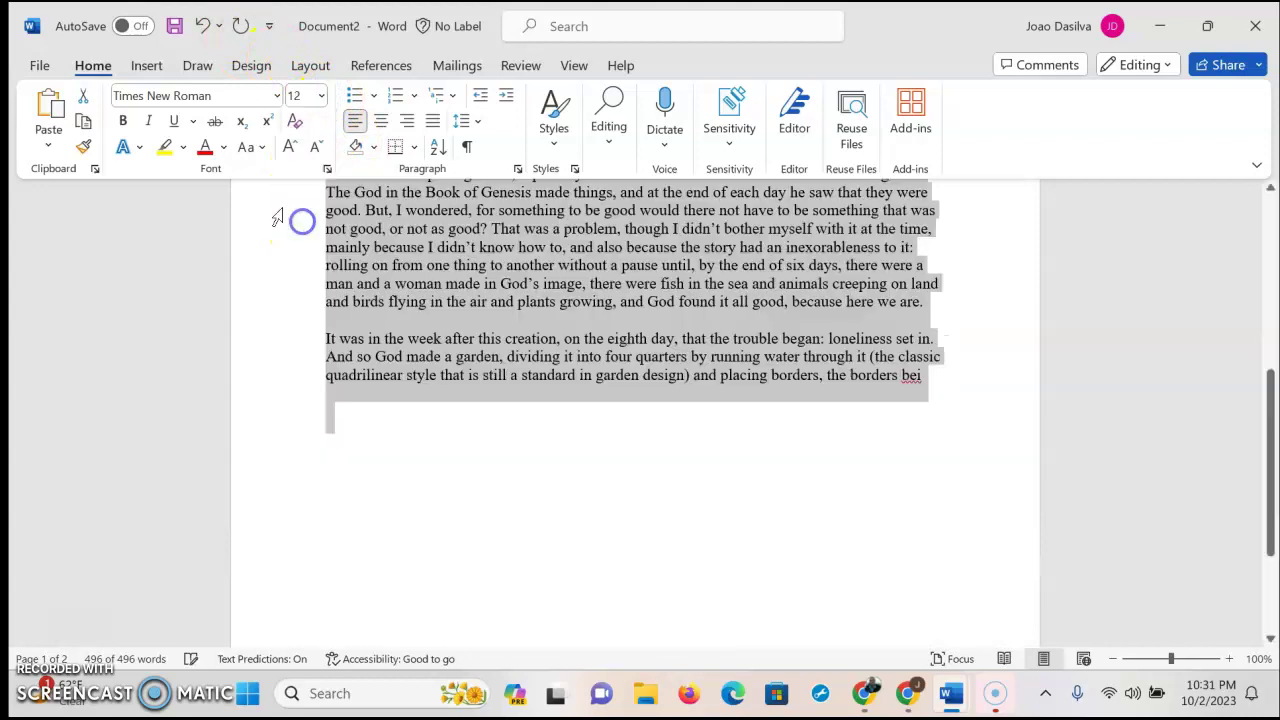
click(277, 96)
click(277, 96)
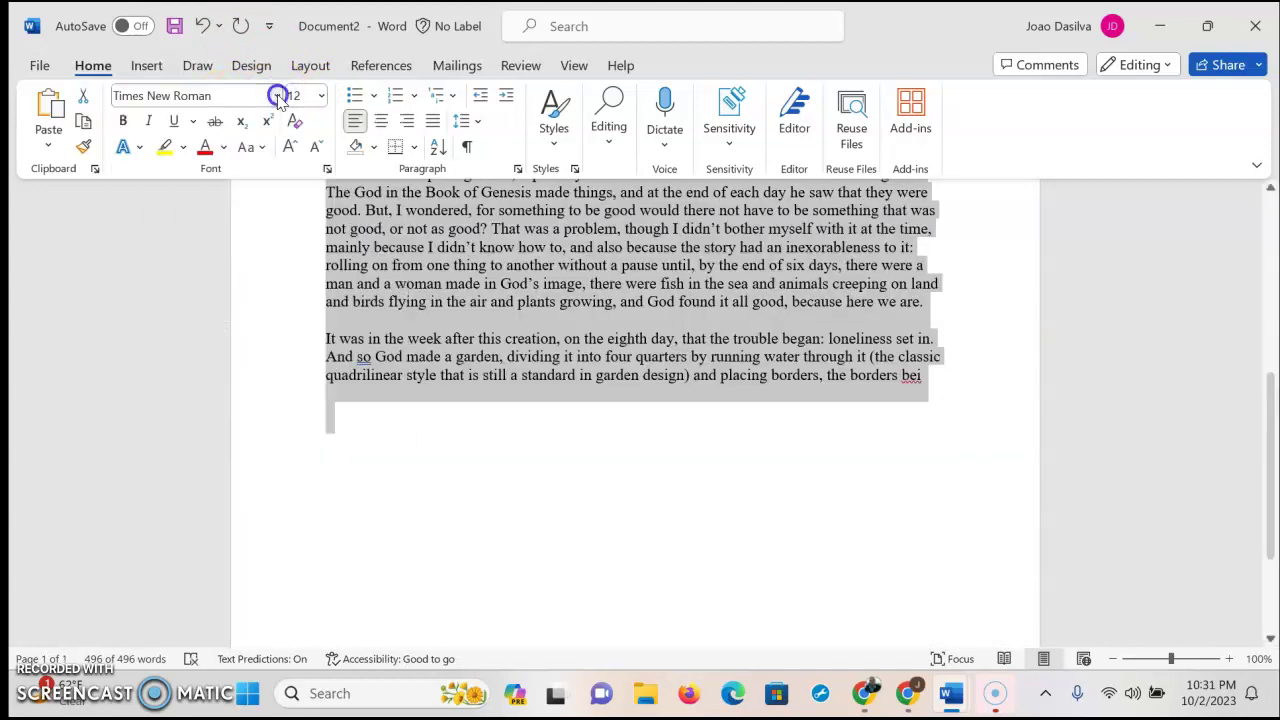
scroll(677, 271, up, 7)
scroll(662, 290, up, 1)
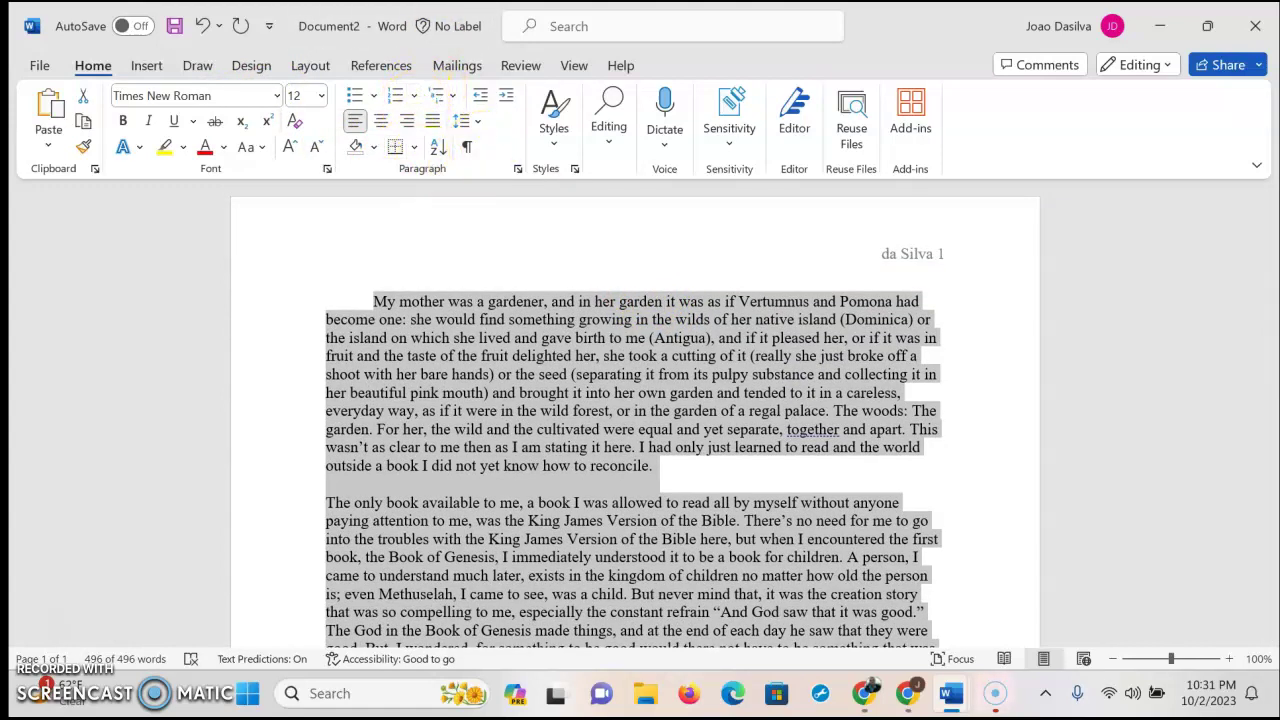
Set the line spacing of the selected body text to 2.0
click(519, 169)
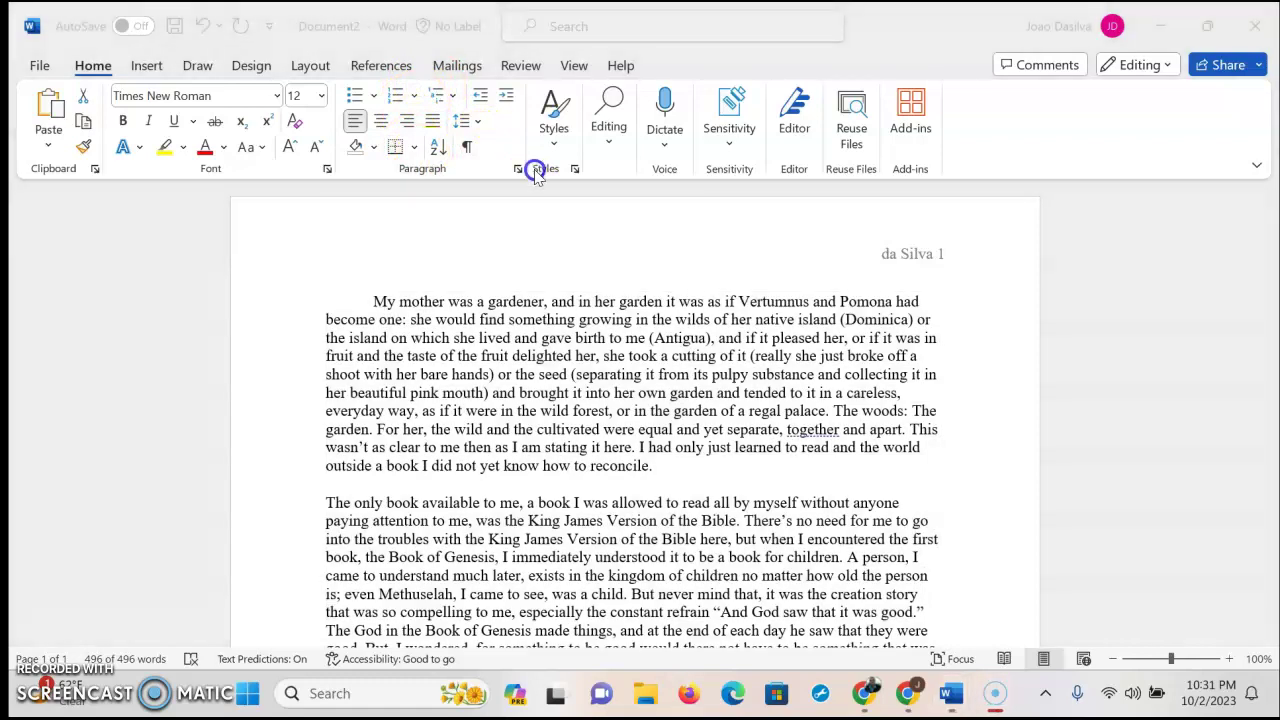
click(1208, 28)
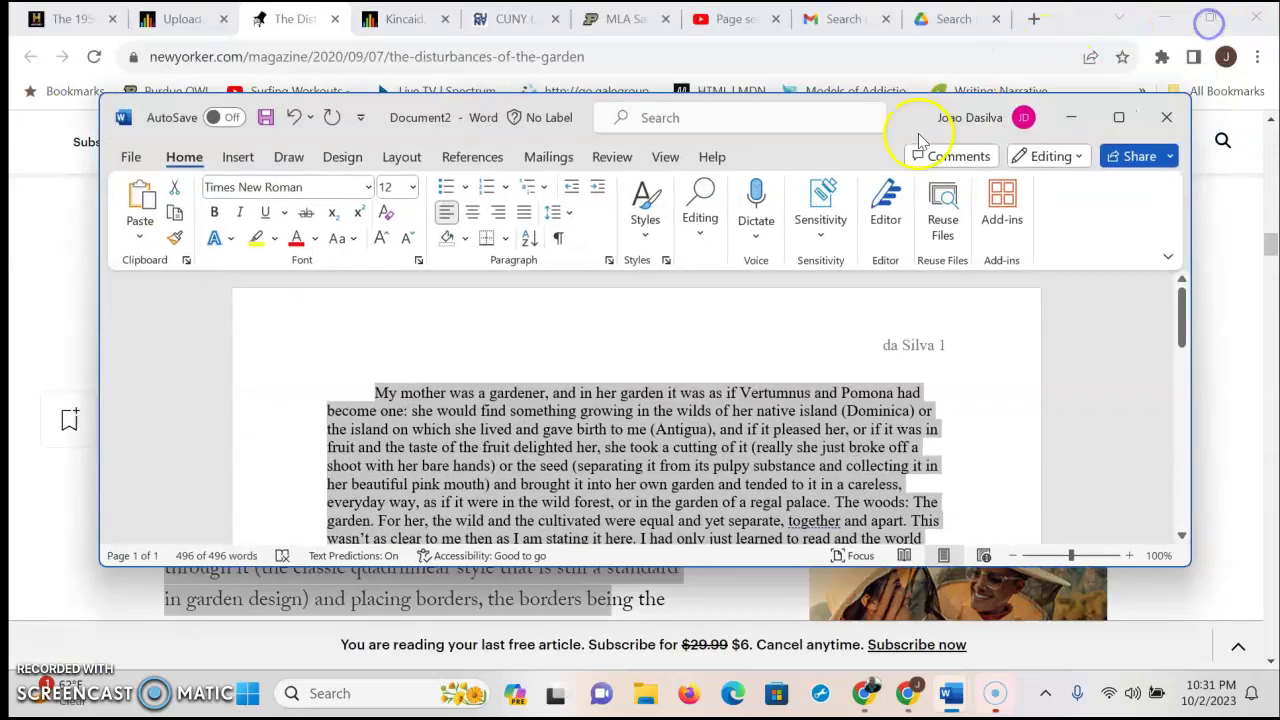
click(567, 213)
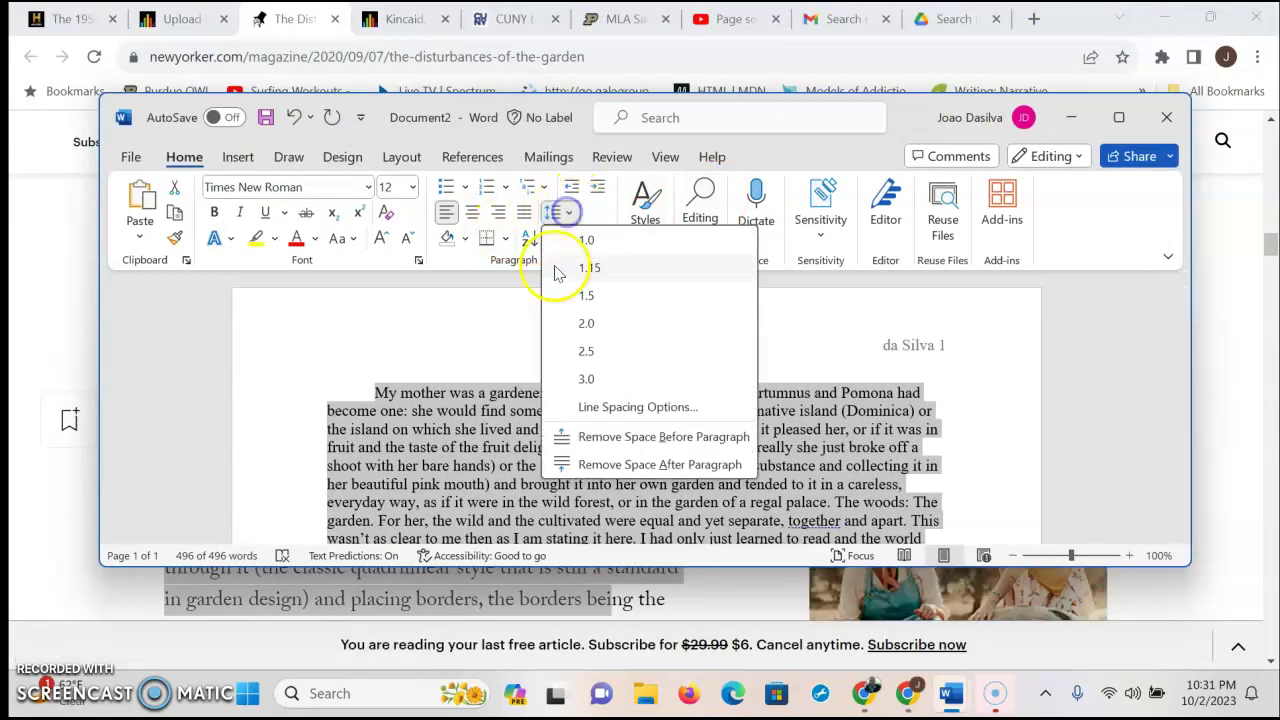
click(586, 323)
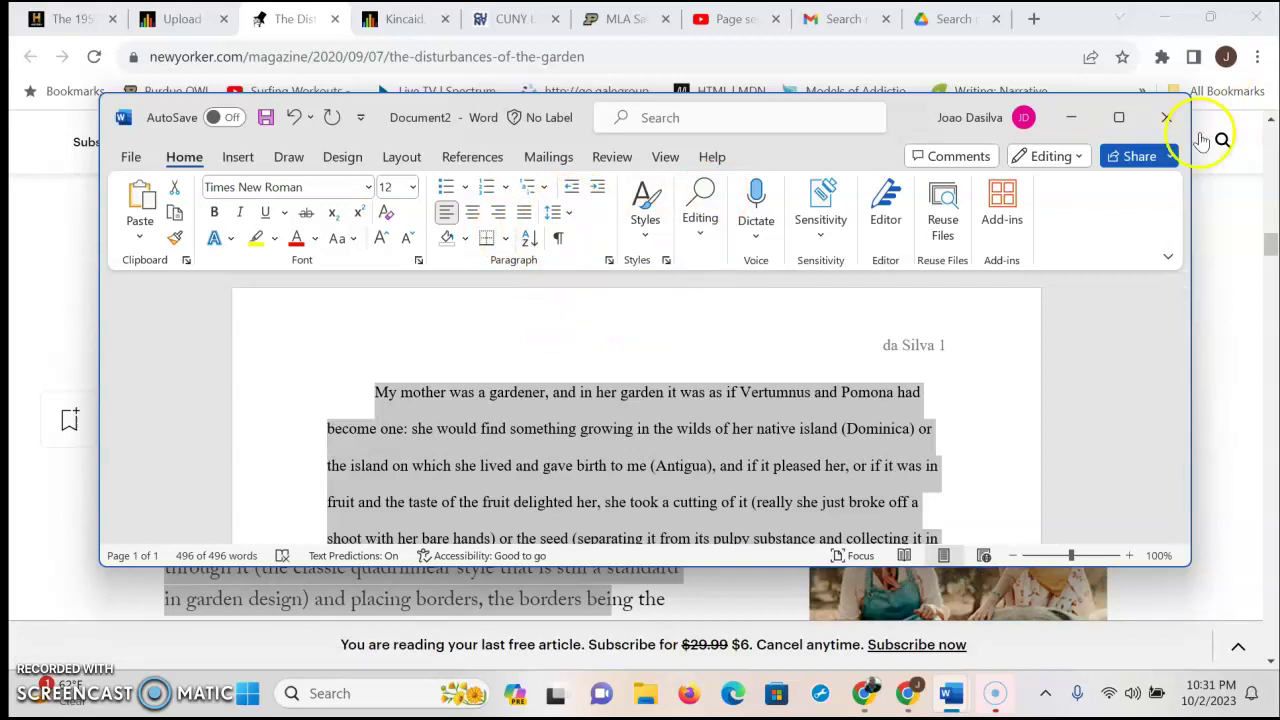
click(1119, 117)
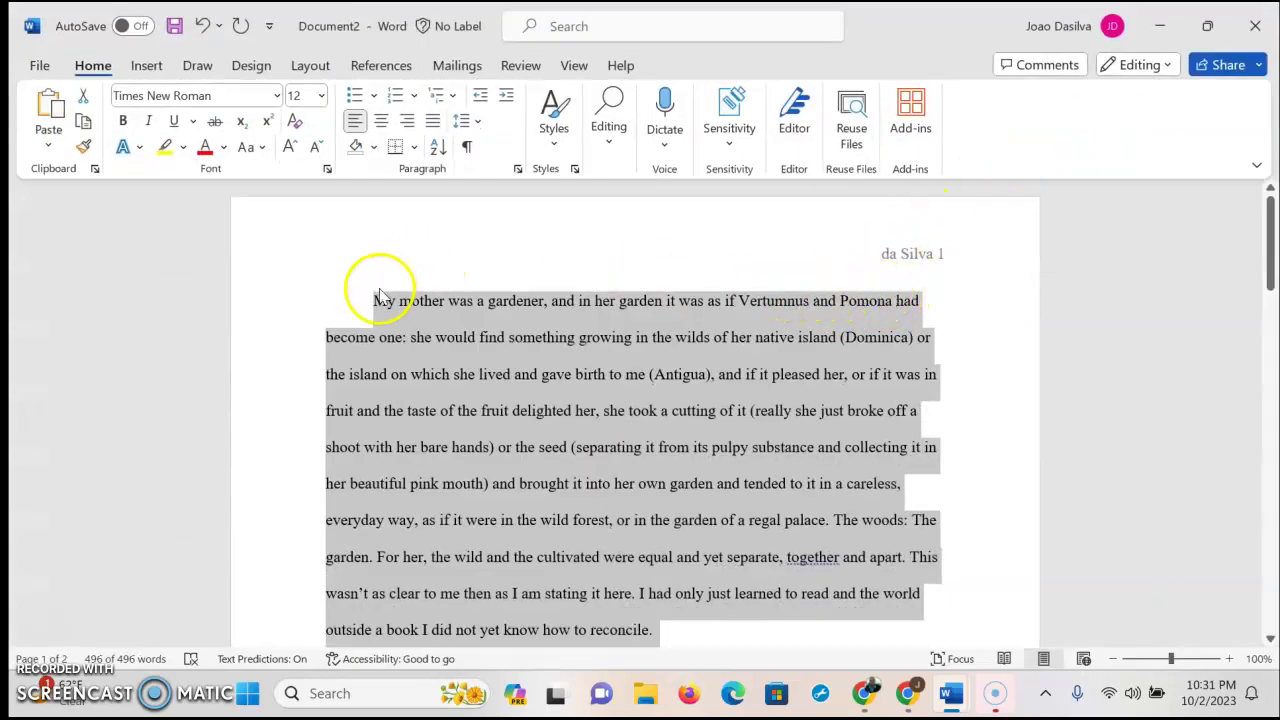
Rebreak the paragraph starting "The only book available to me" so it begins on its own line with a first-line indent
scroll(370, 305, down, 5)
click(676, 390)
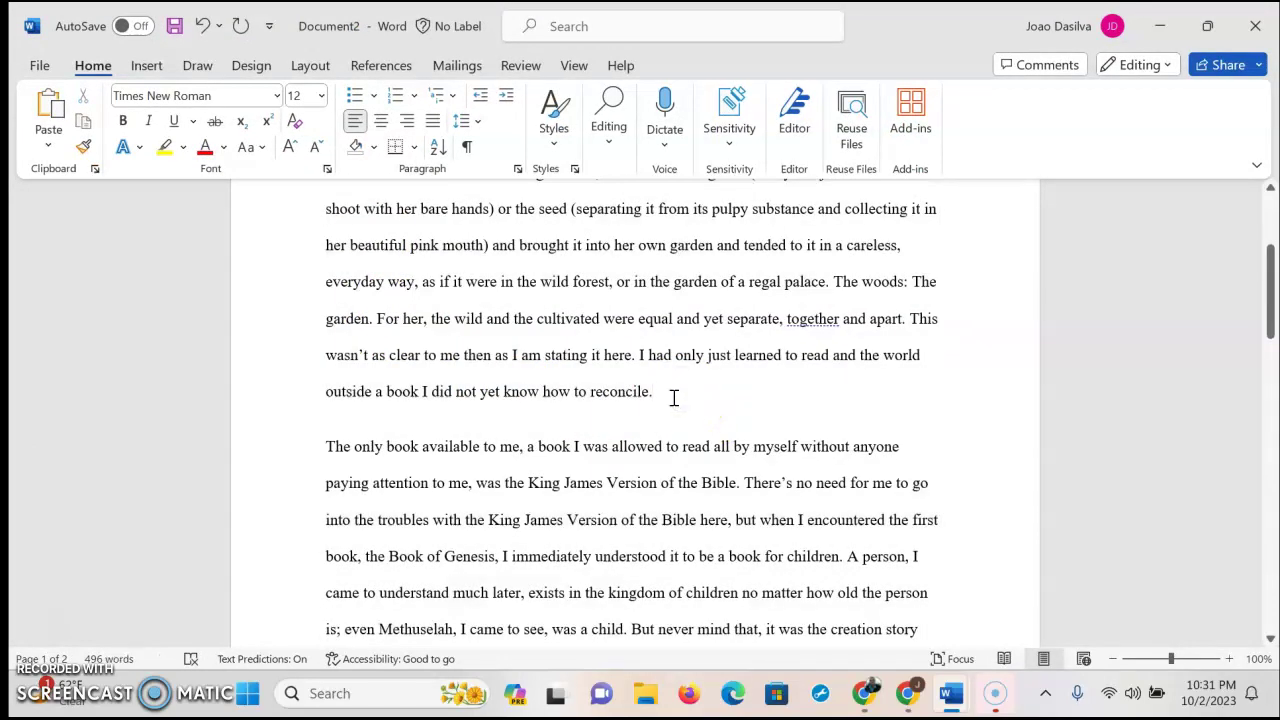
key(BackSpace)
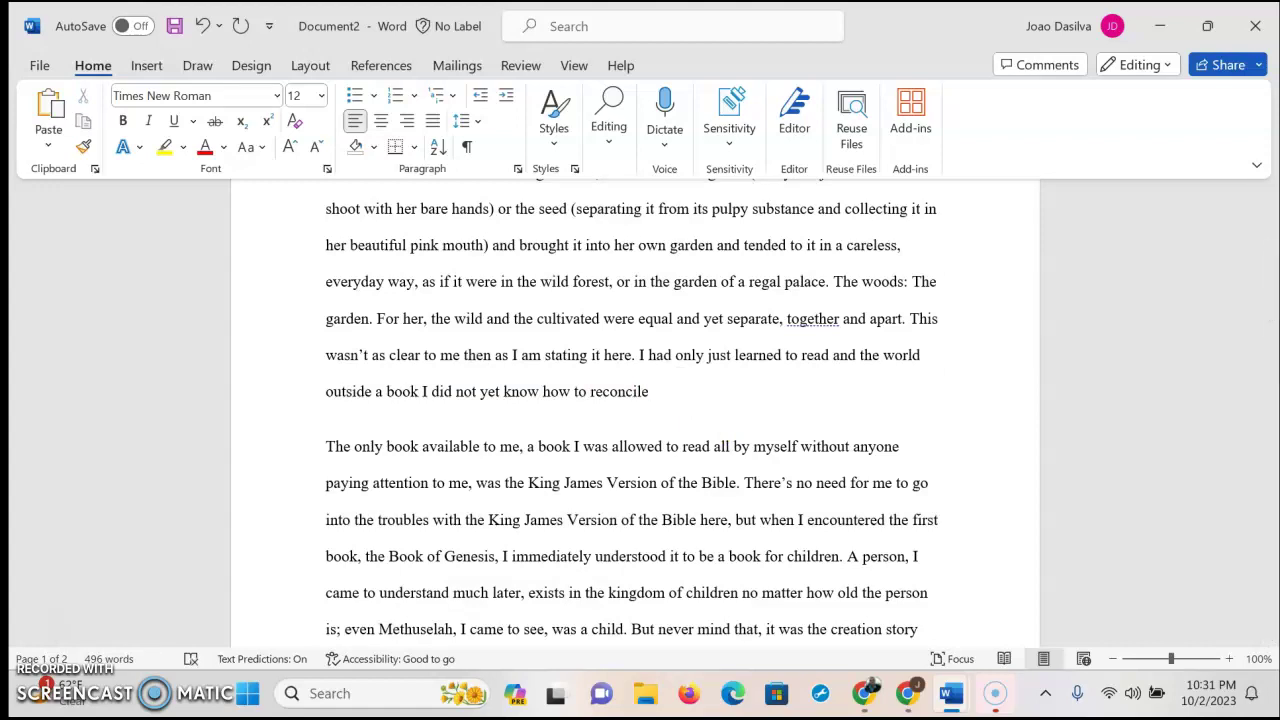
key(Delete)
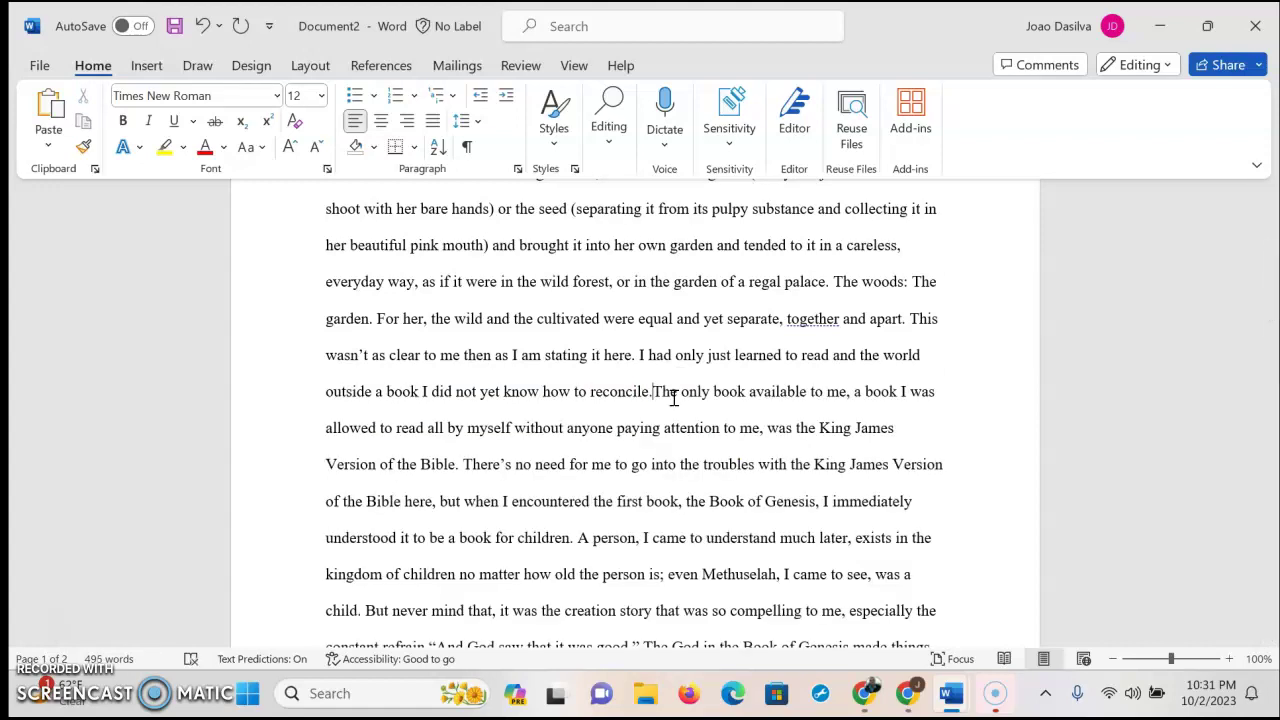
key(Return)
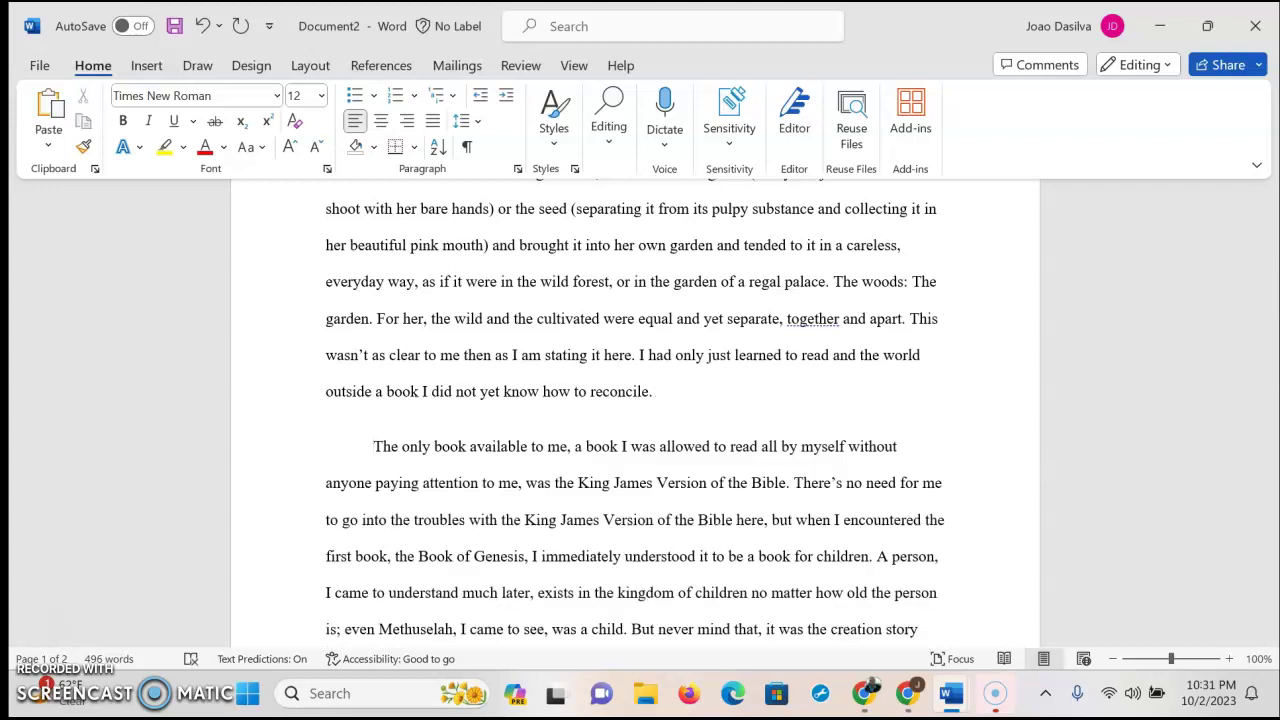
Rejoin and rebreak the paragraph starting "It was in the week after this creation" on page 2, giving it a first-line indent
scroll(425, 450, down, 5)
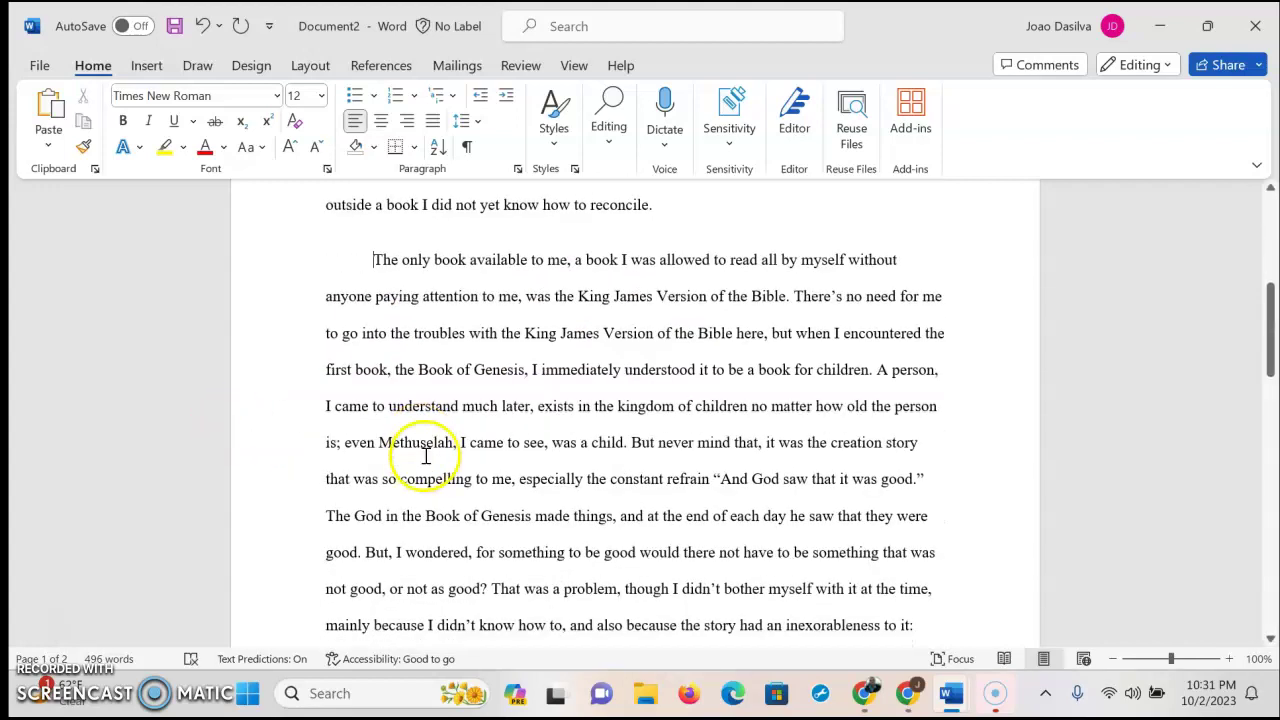
scroll(435, 460, up, 3)
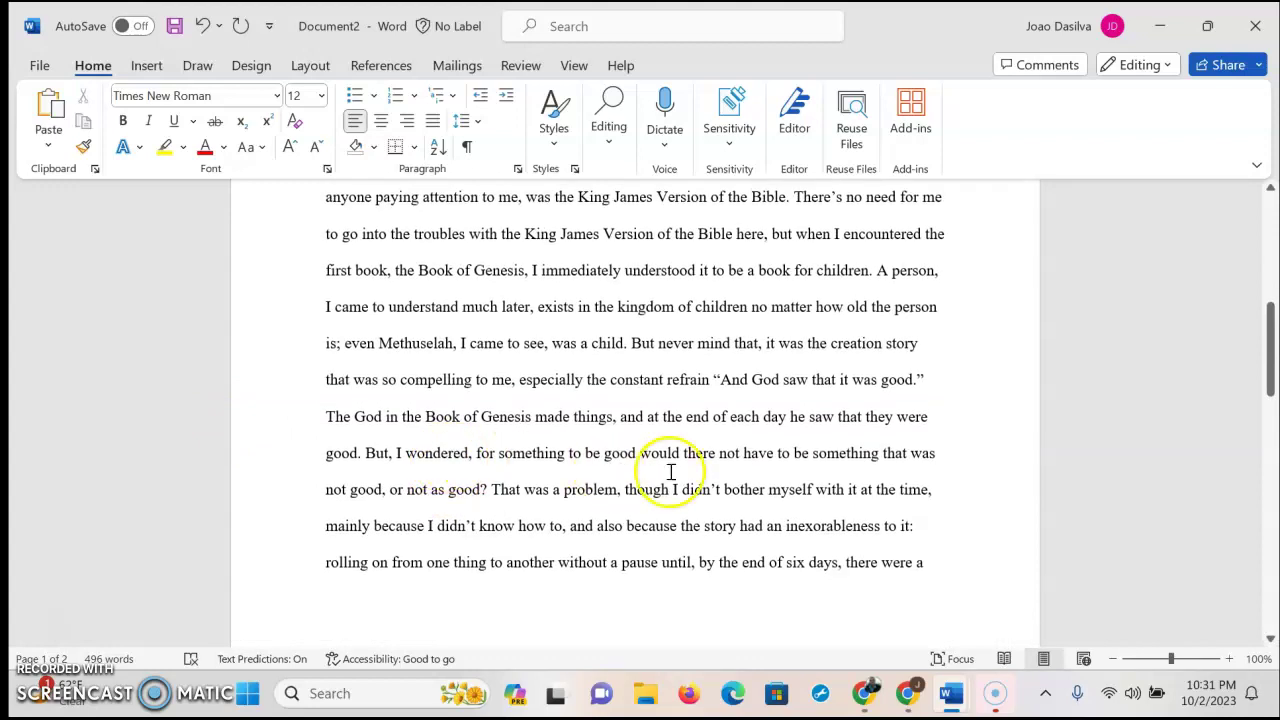
scroll(655, 544, down, 7)
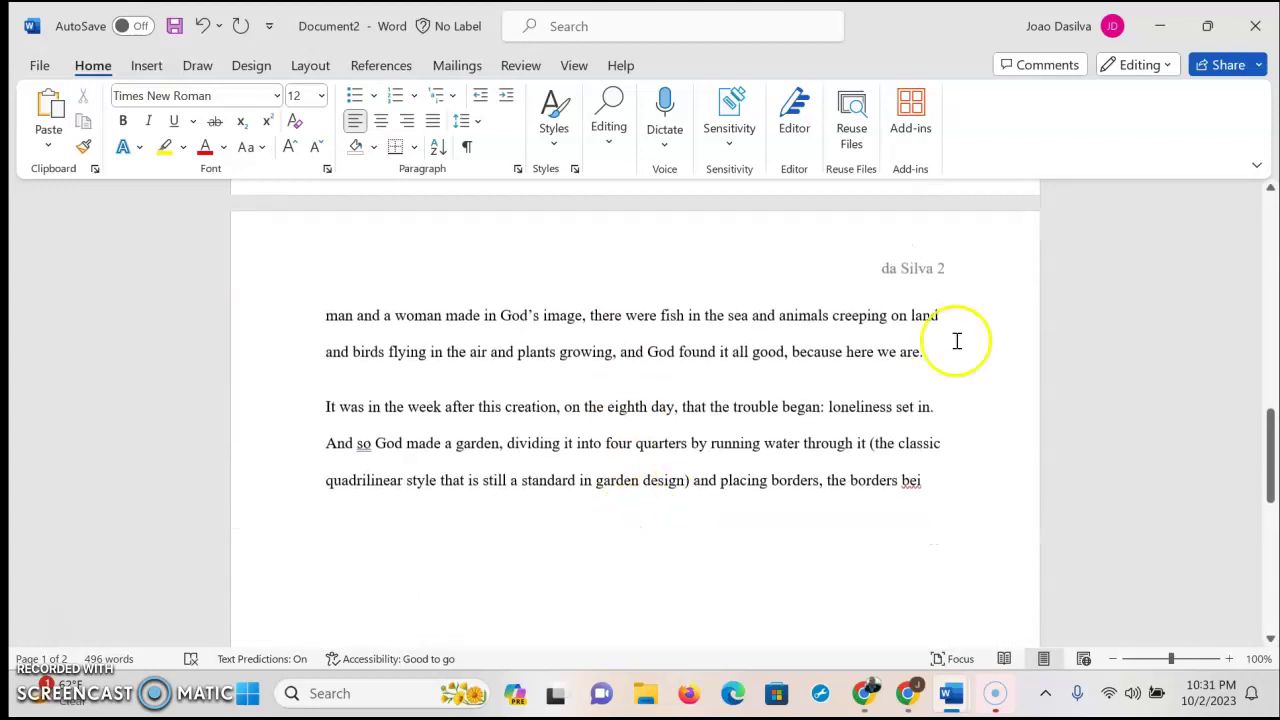
click(928, 351)
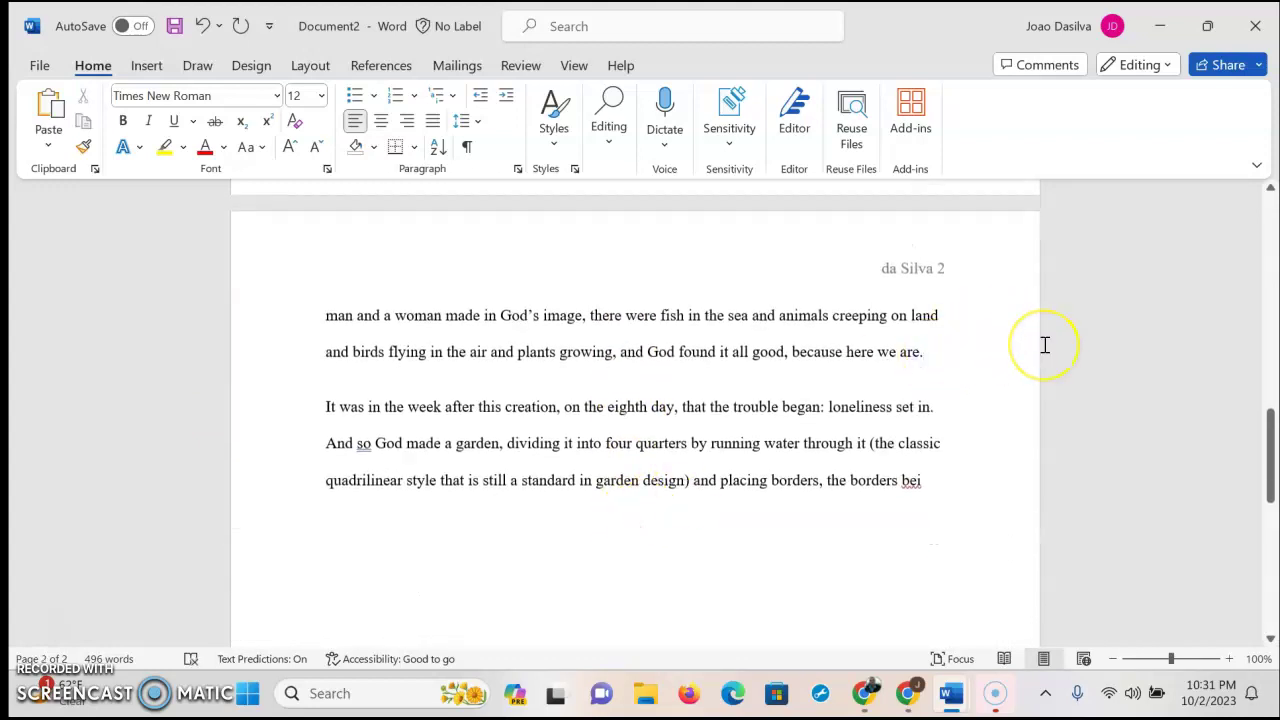
key(Delete)
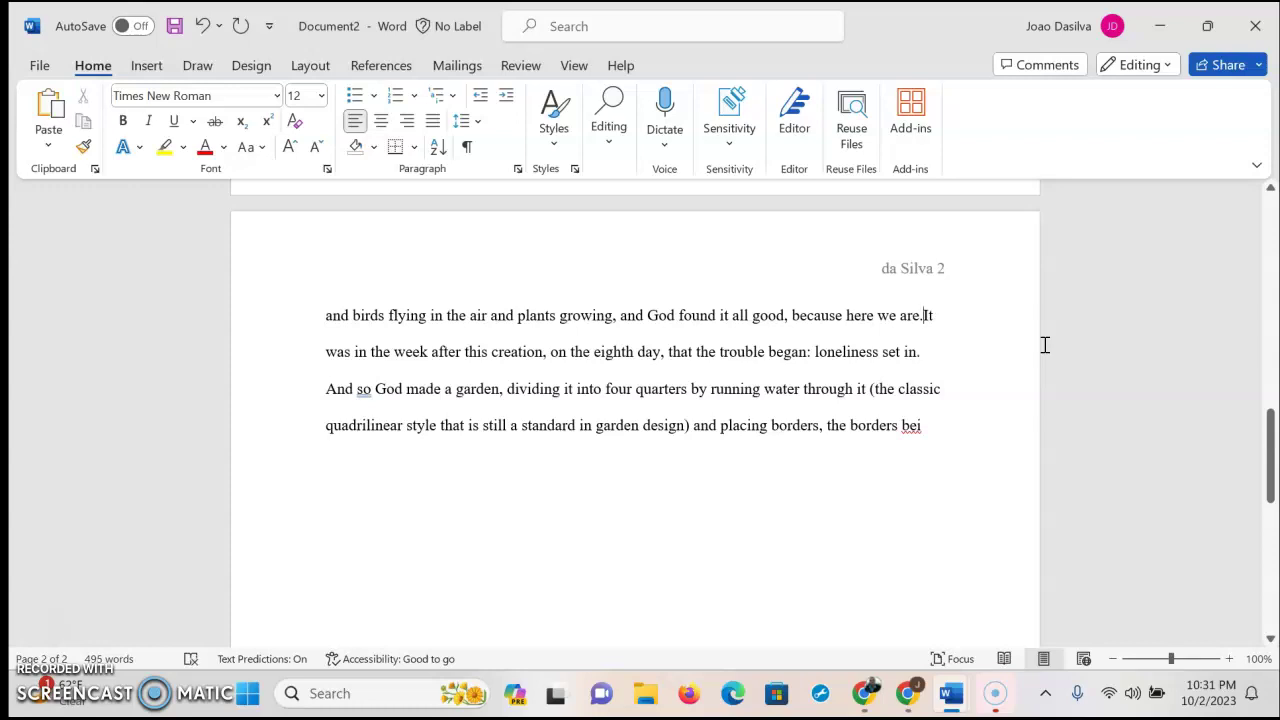
key(ctrl+z)
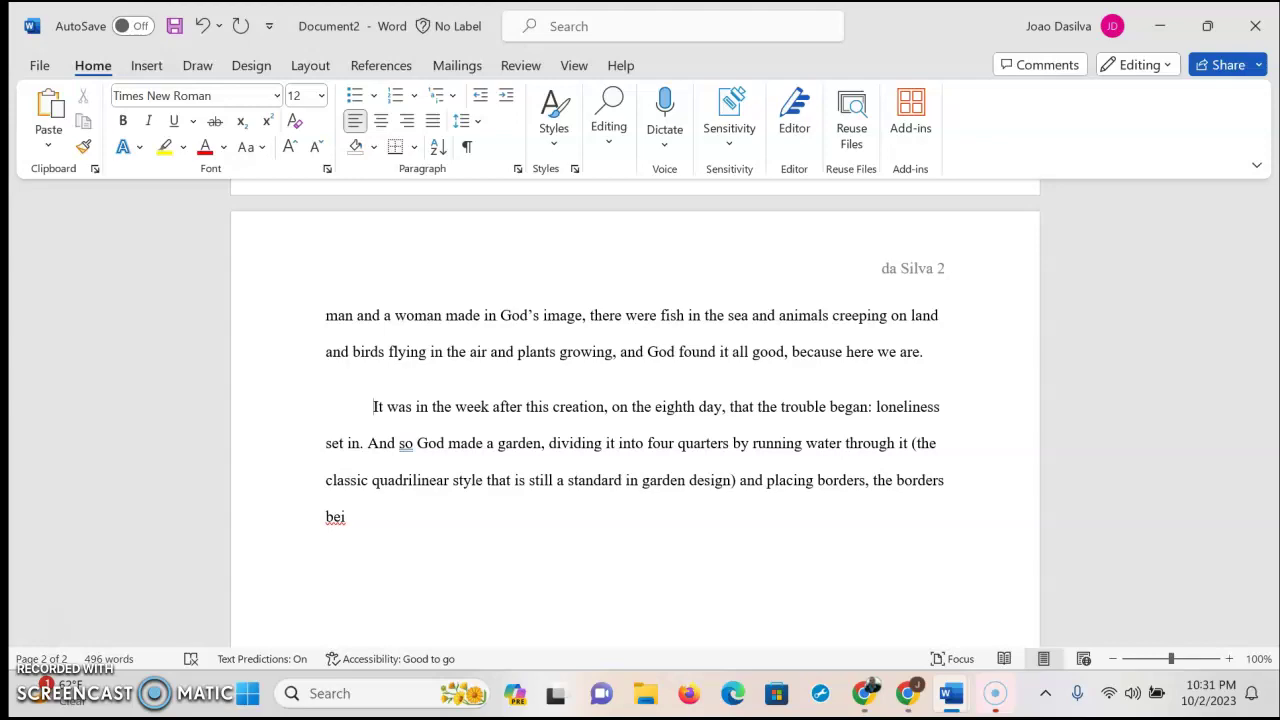
Paste another copy of the article passage after "the borders bei" at the end of the document
scroll(957, 366, up, 10)
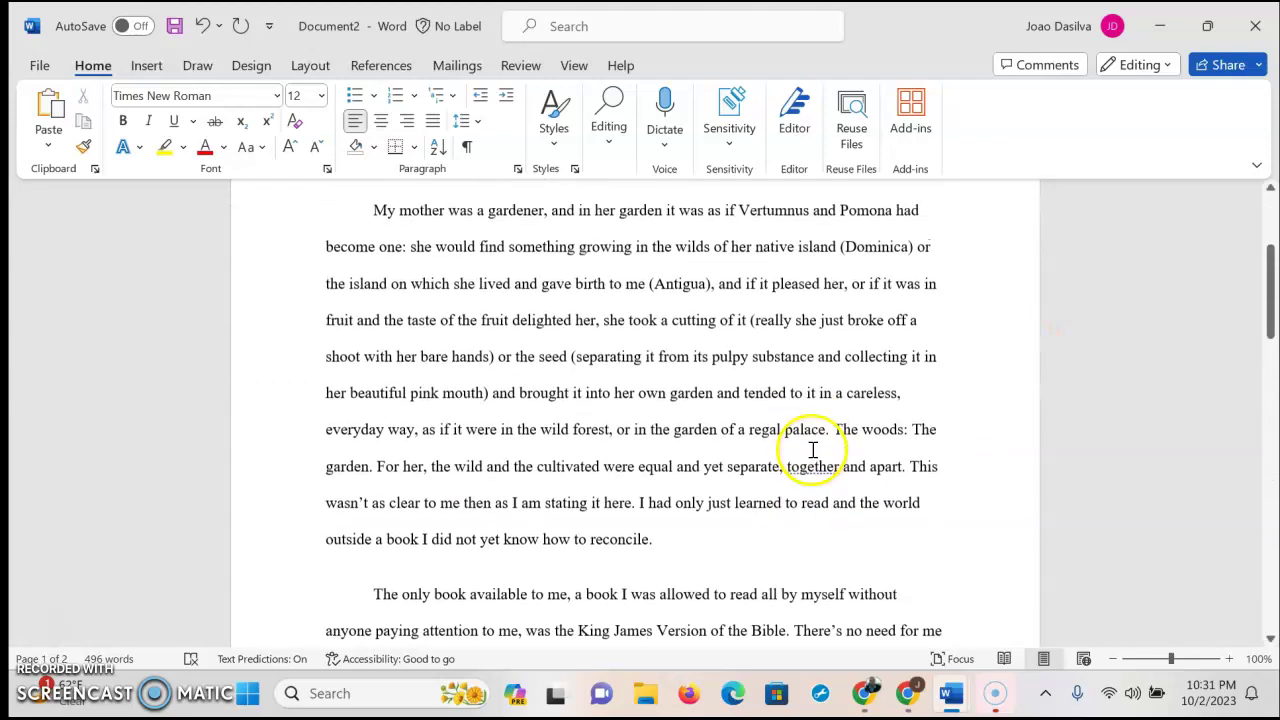
scroll(813, 450, down, 10)
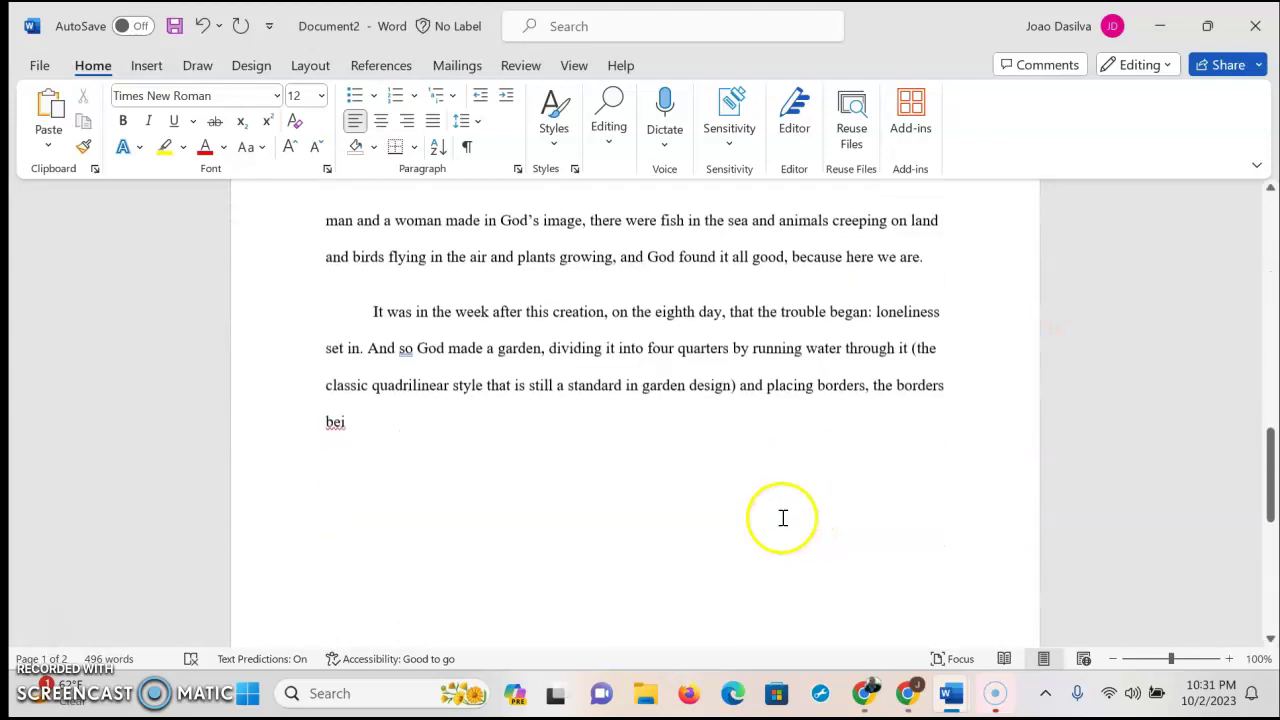
click(376, 311)
scroll(371, 349, up, 1)
scroll(400, 387, down, 2)
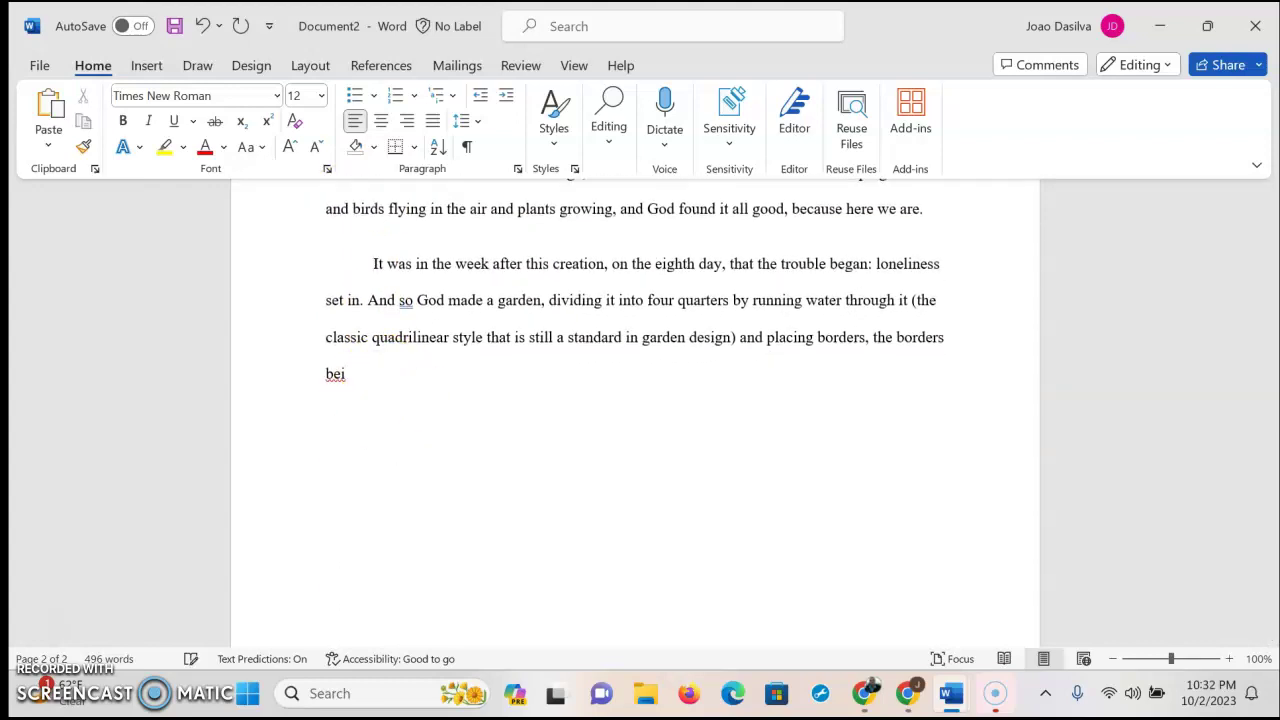
key(ctrl+v)
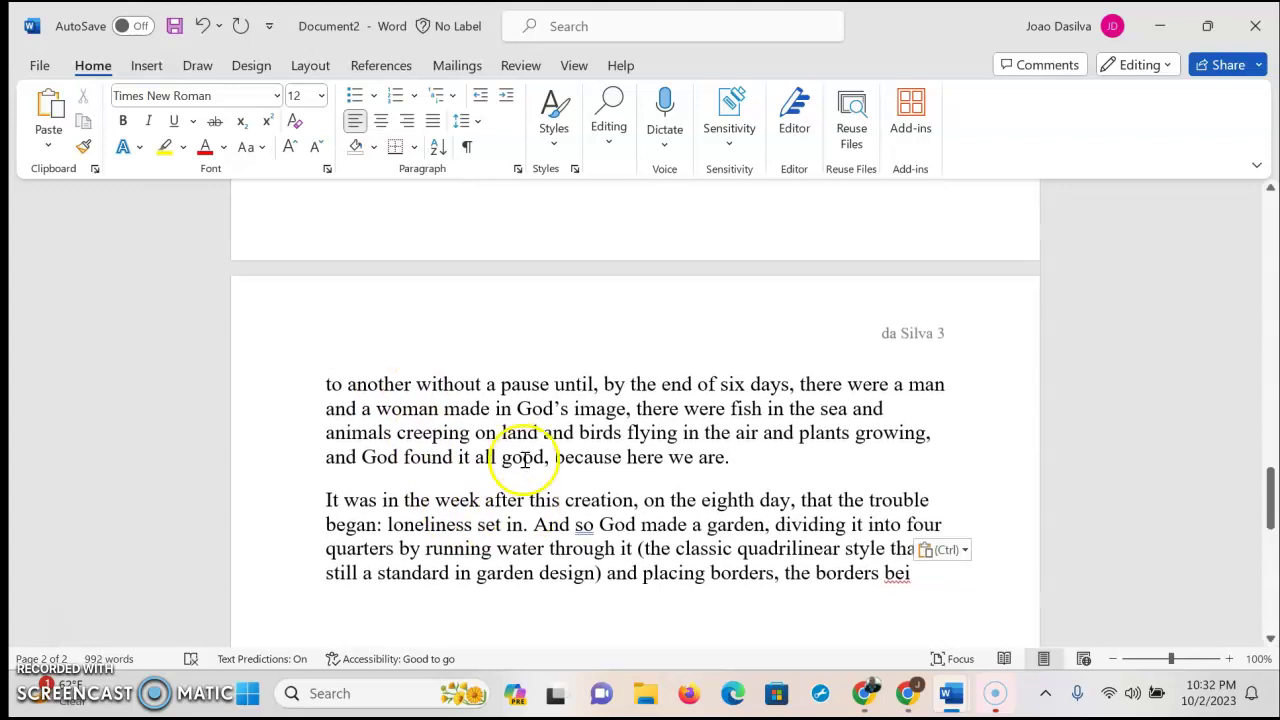
Delete the rest of the newly pasted copy after "I came to understand much later, exists in the"
scroll(494, 471, up, 2)
scroll(492, 470, down, 1)
scroll(316, 412, up, 5)
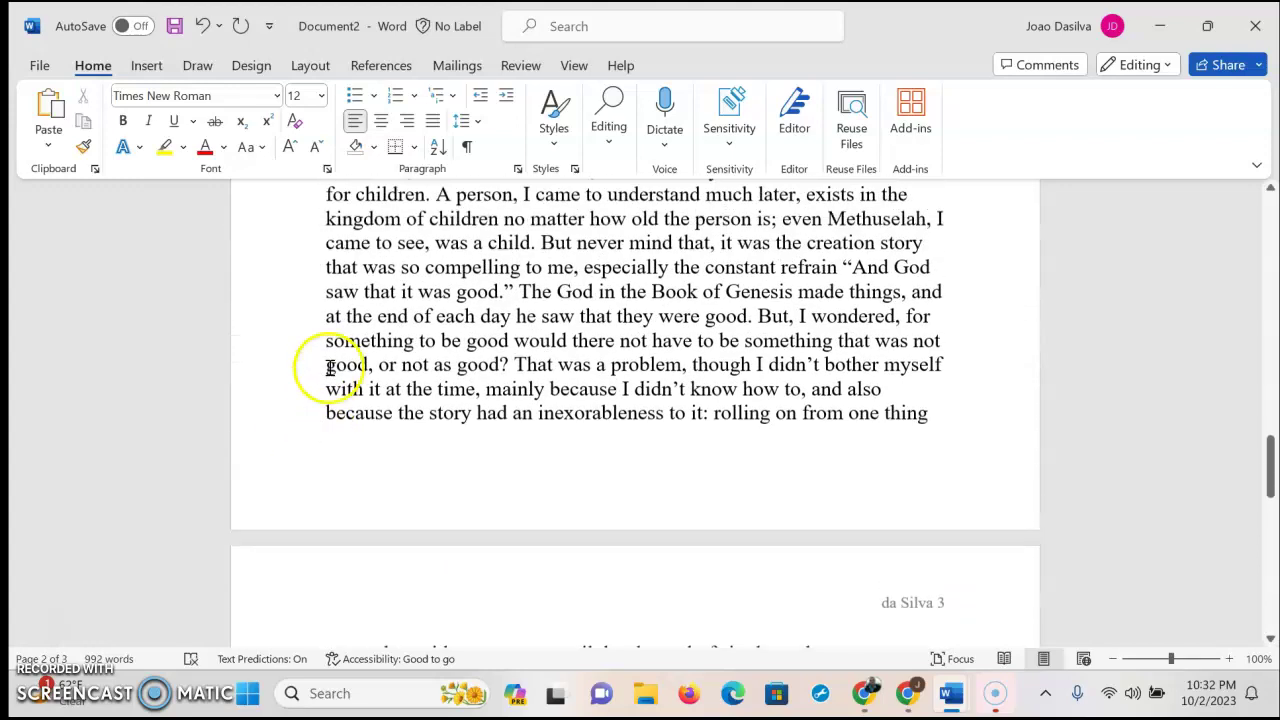
key(BackSpace)
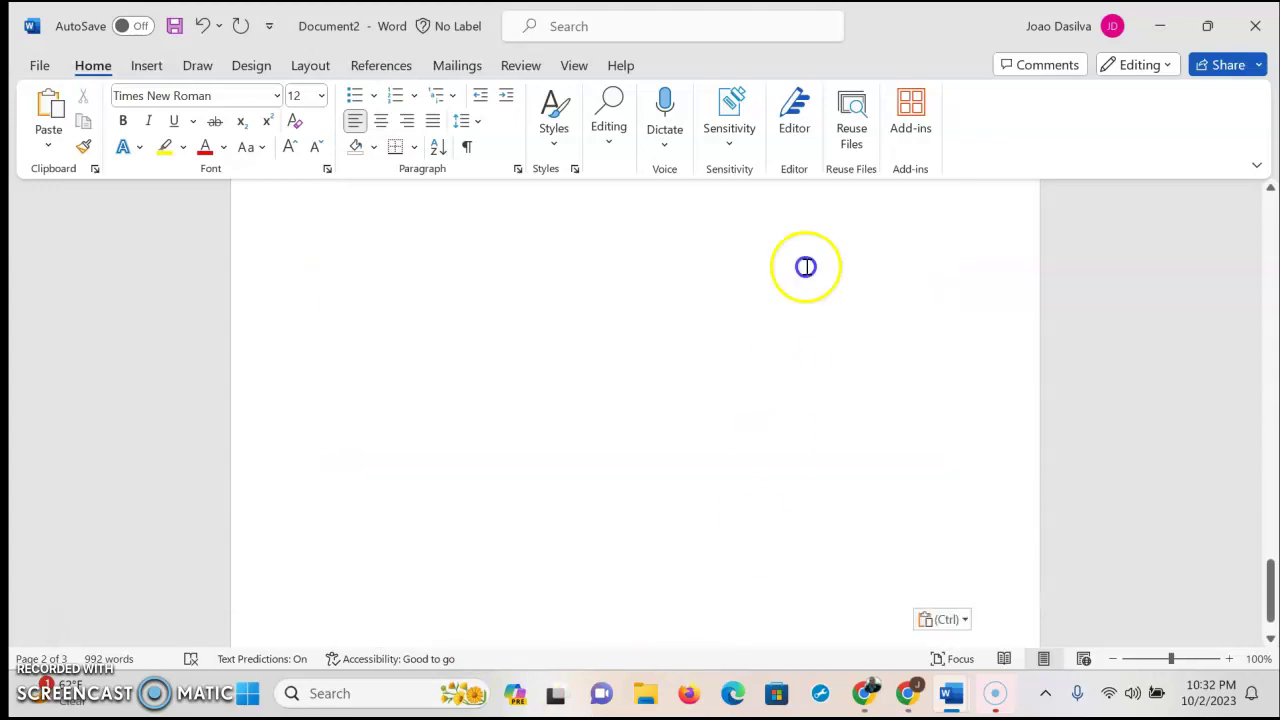
scroll(486, 229, up, 6)
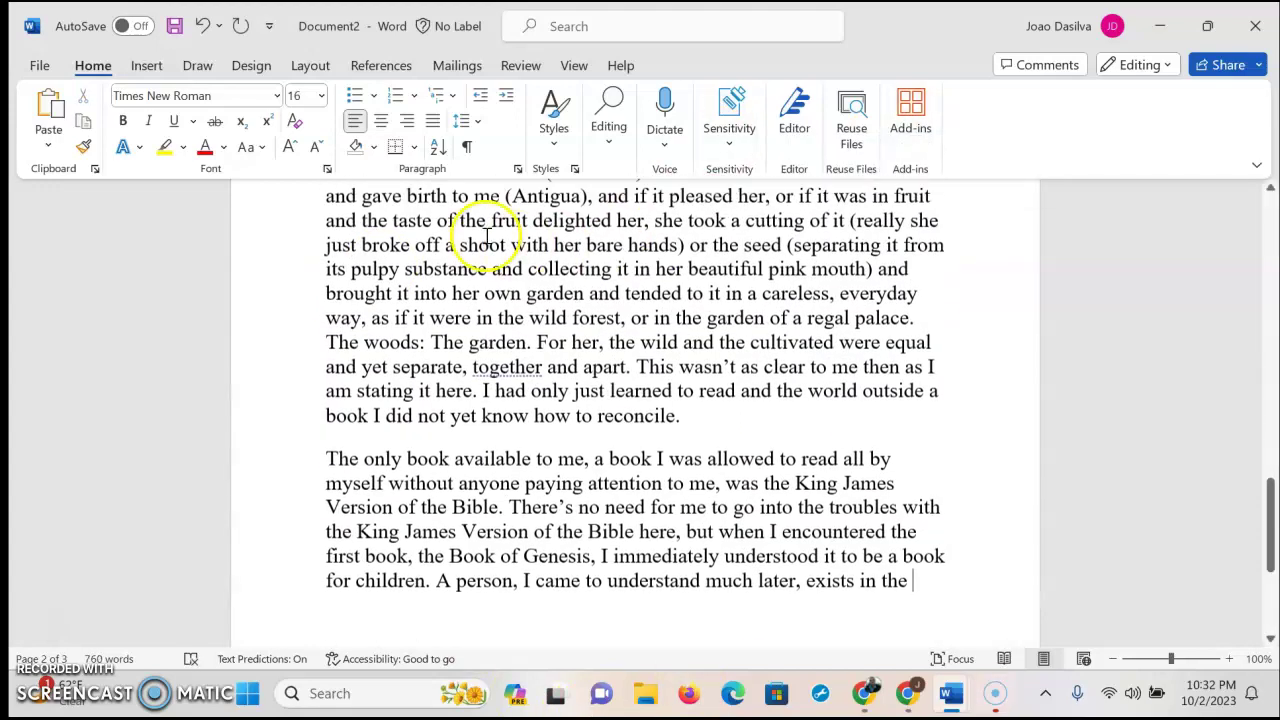
Use Format Painter to apply the page 1 body text formatting to the page 2 text from "It was in the week" through the end
drag(343, 497, 806, 298)
scroll(527, 333, up, 4)
scroll(527, 333, up, 13)
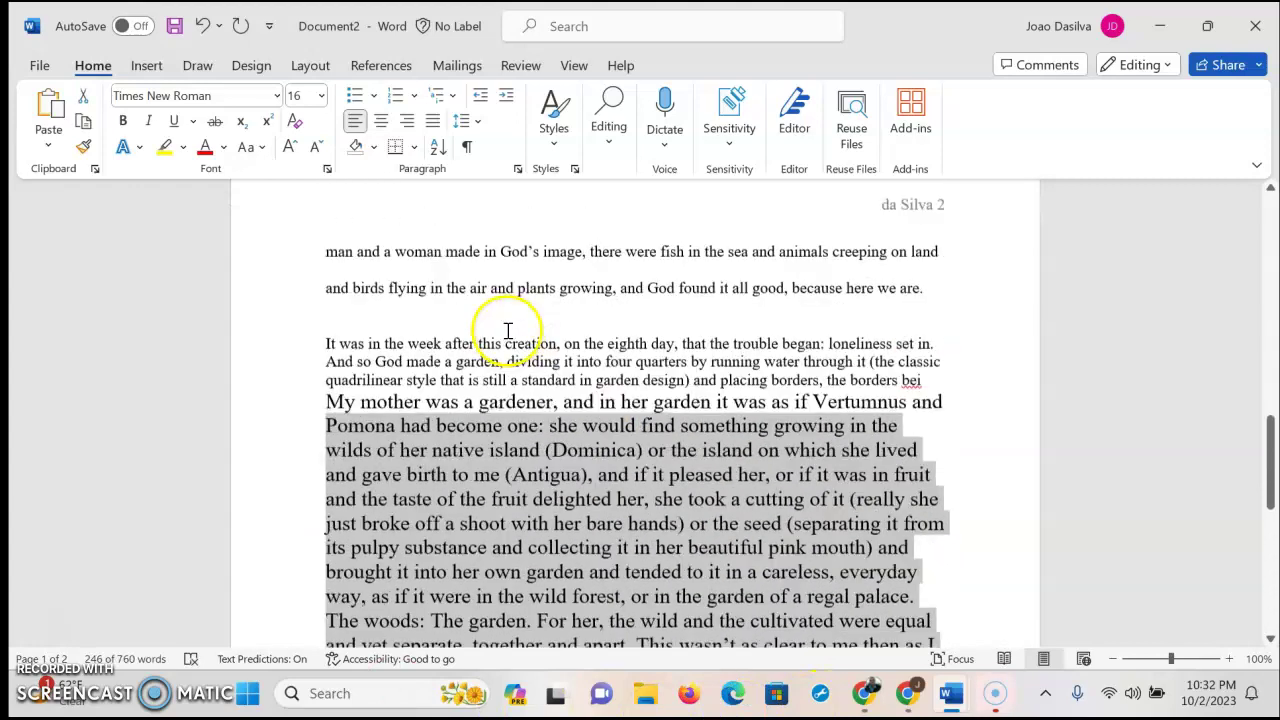
drag(513, 283, 530, 470)
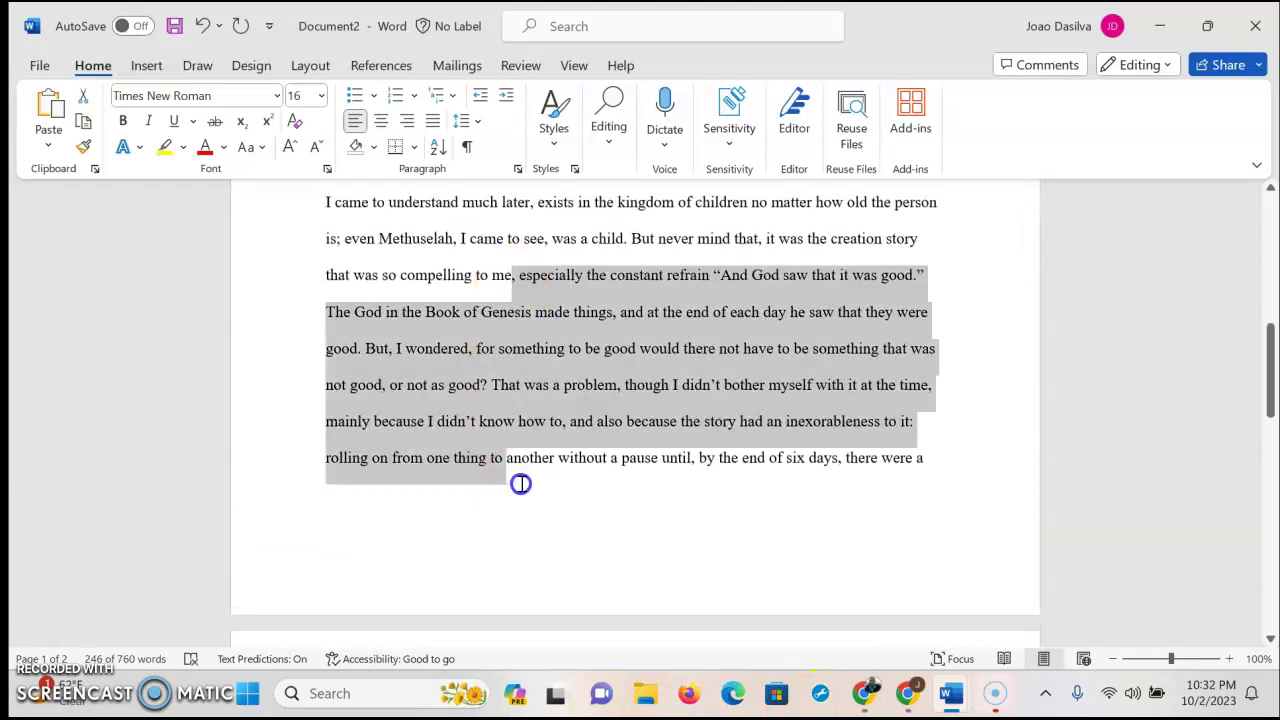
click(83, 146)
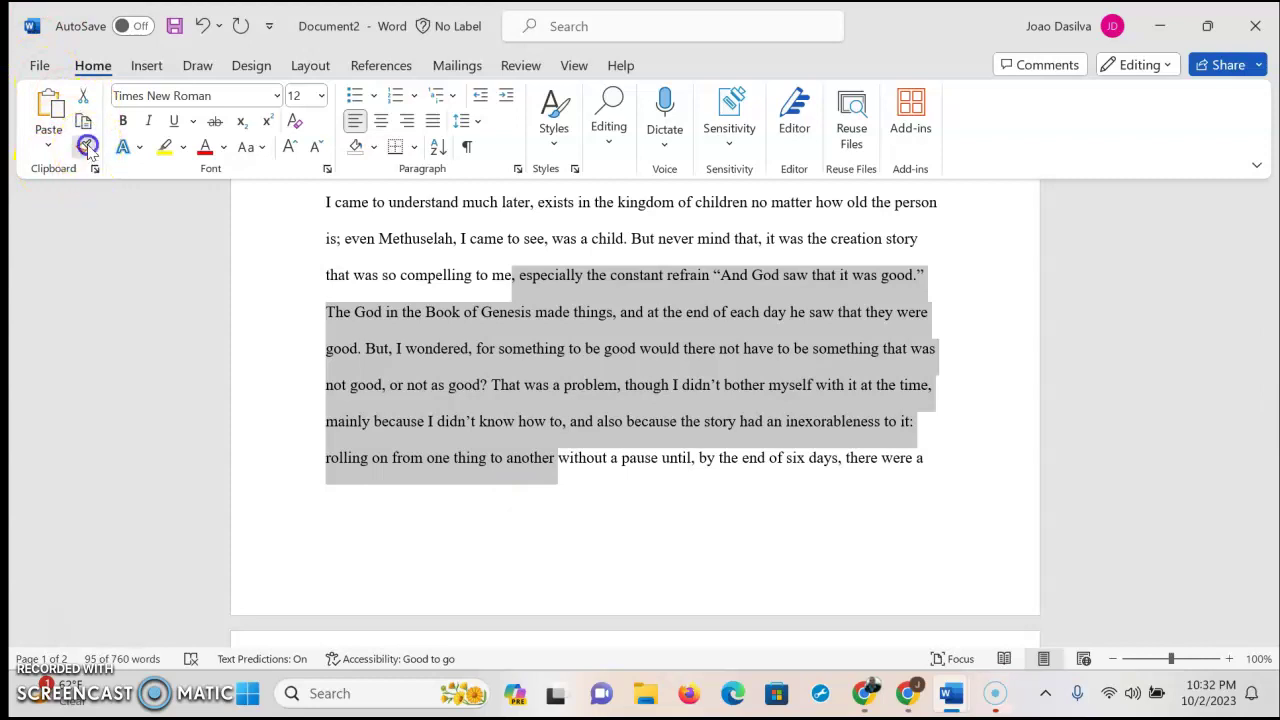
scroll(600, 440, down, 5)
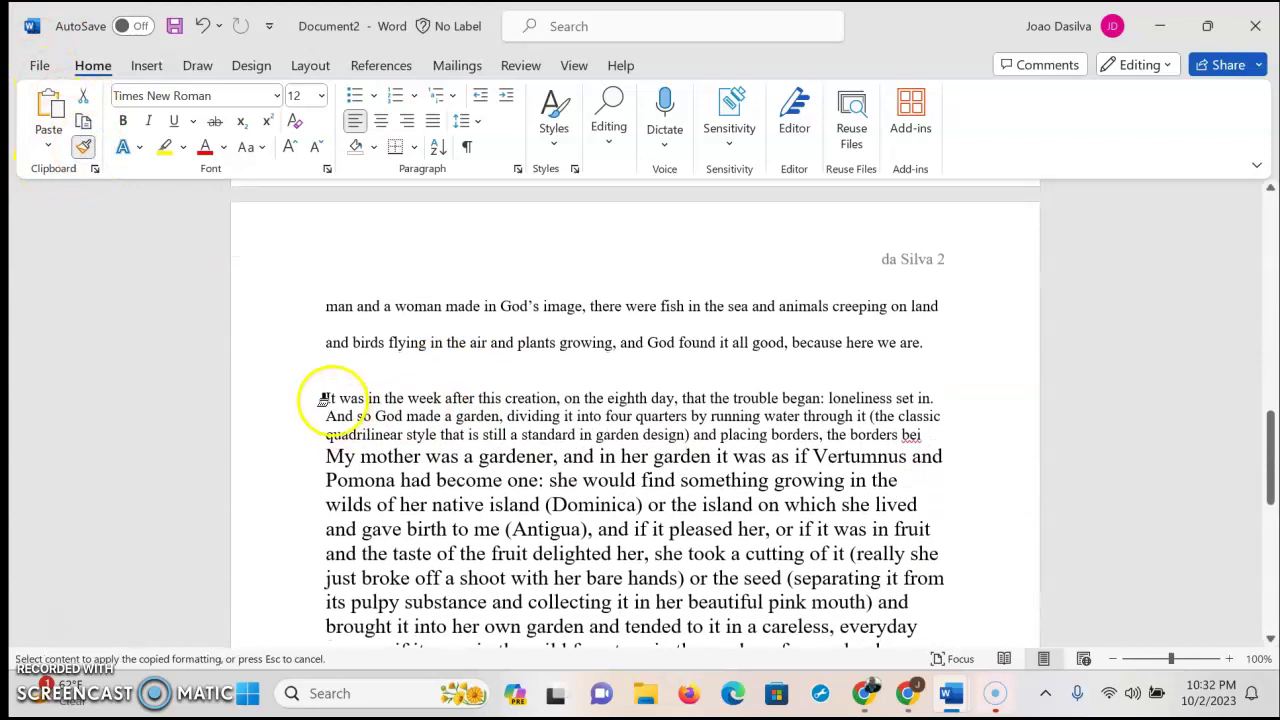
mouse_move(320, 397)
mouse_down()
mouse_move(520, 605)
mouse_move(889, 643)
mouse_move(886, 611)
mouse_up()
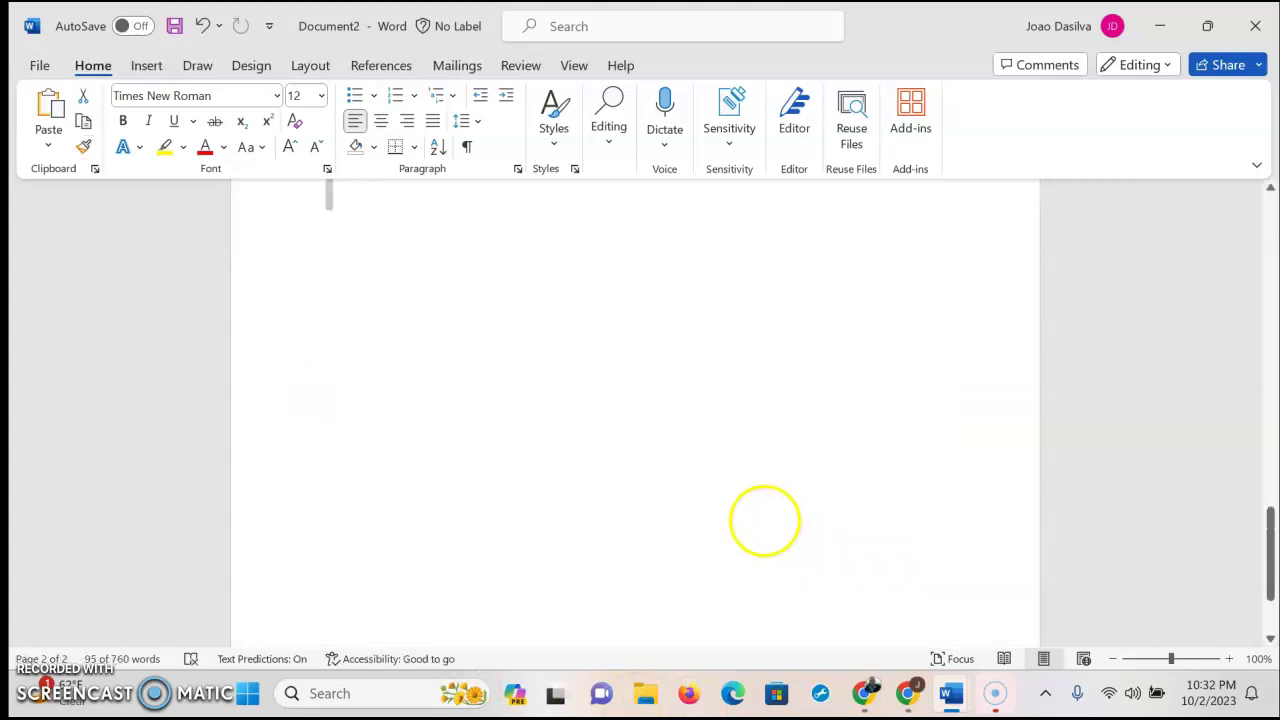
scroll(760, 510, up, 6)
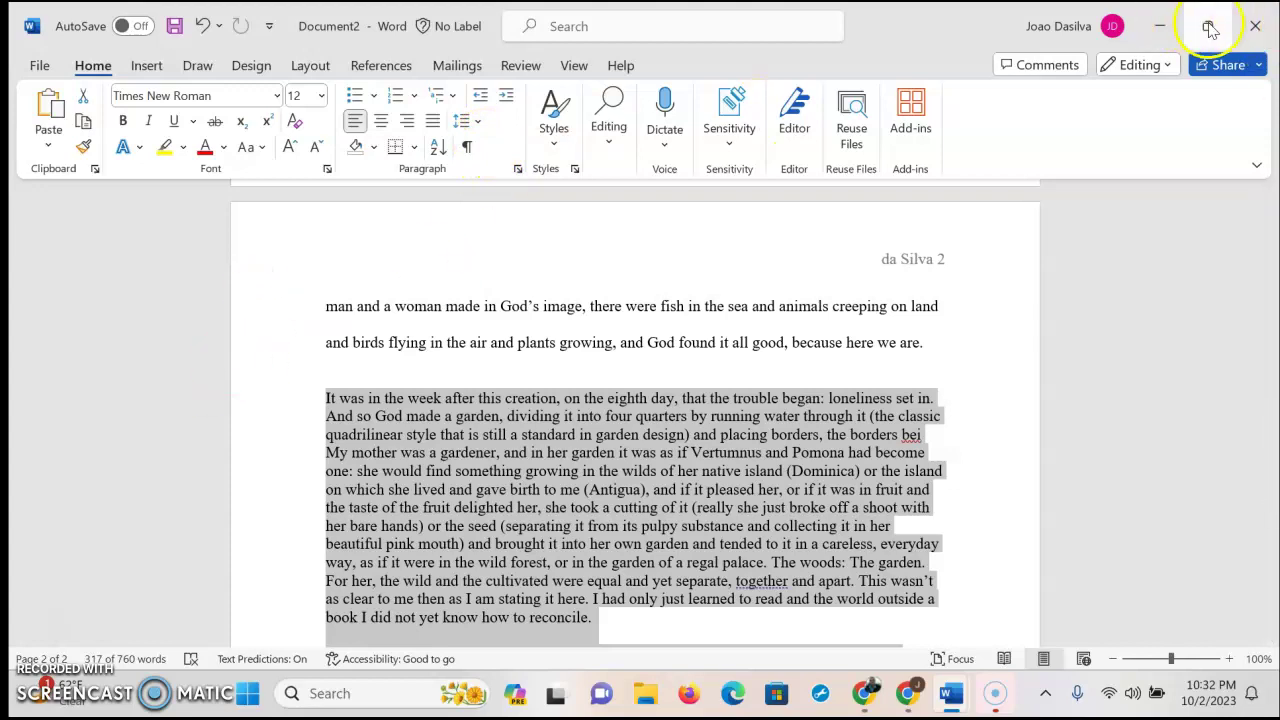
Restore down the Word window and set the line spacing of the selected page 2 text to 2.0
click(1208, 26)
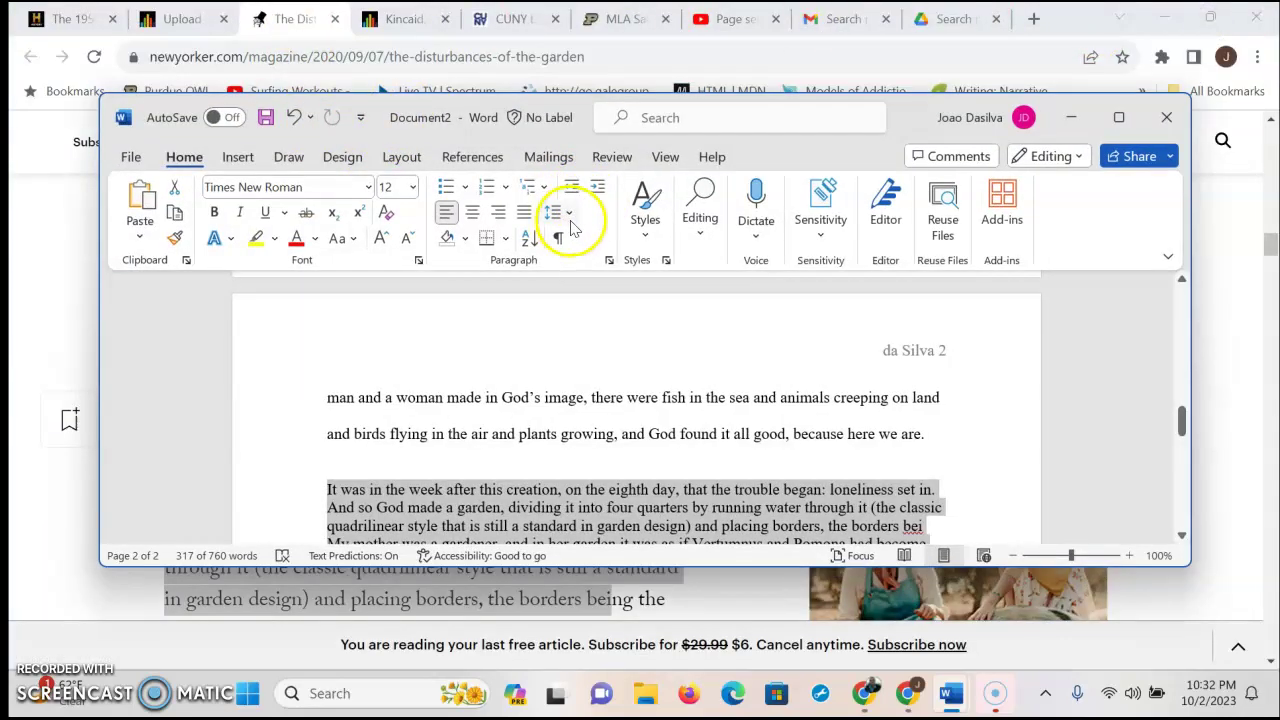
click(566, 212)
click(585, 326)
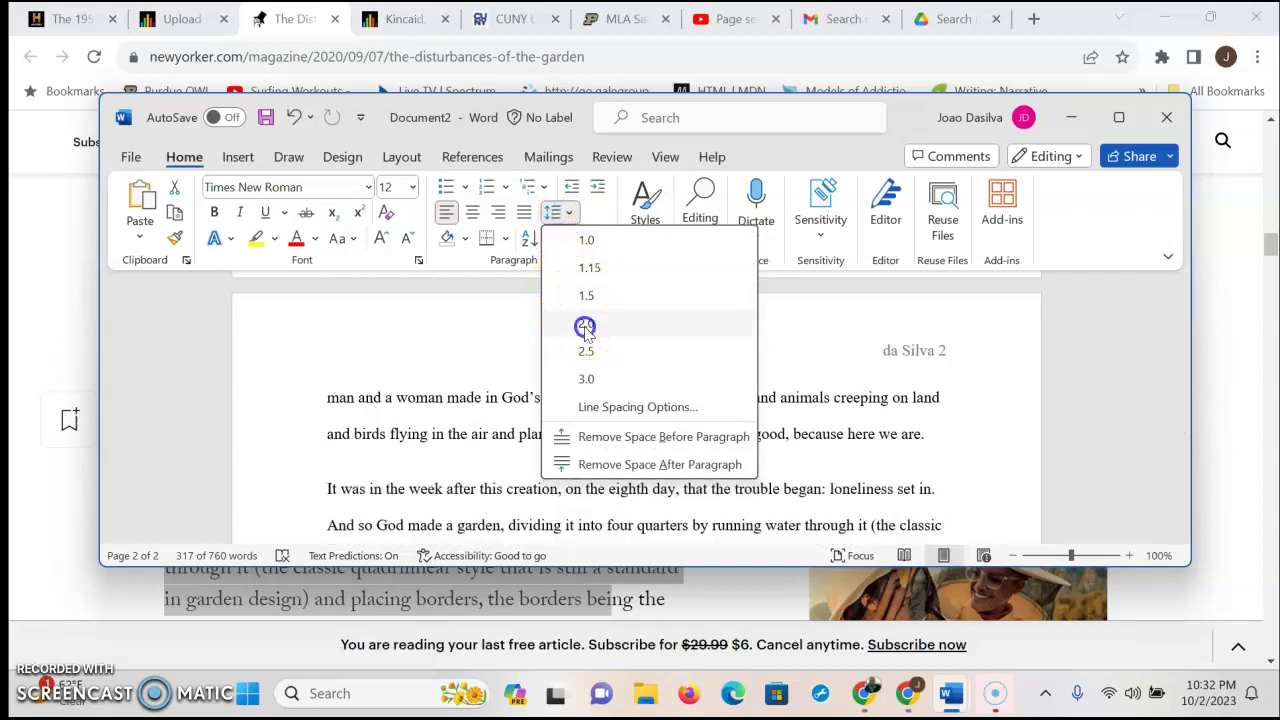
scroll(870, 410, down, 10)
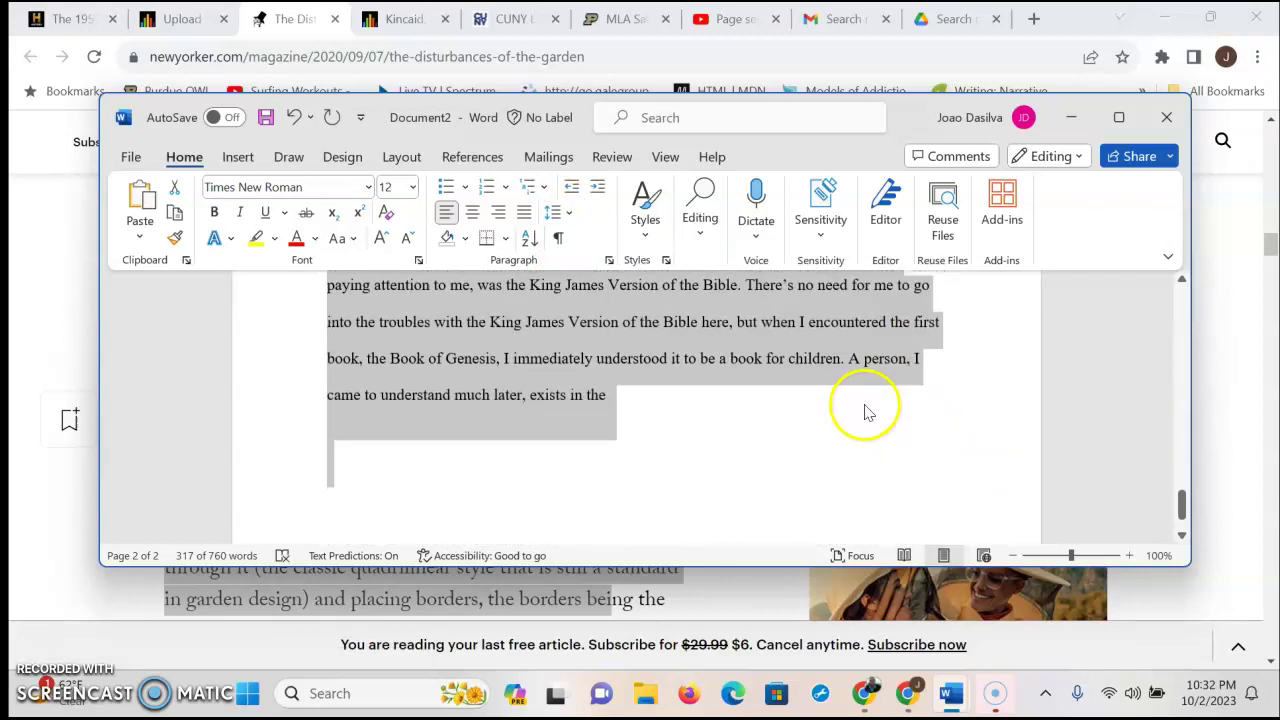
click(850, 472)
Rebreak the double-spaced paragraph starting "It was in the week after this creation" after "here we are." and indent its first line
scroll(840, 450, up, 2)
scroll(843, 446, up, 10)
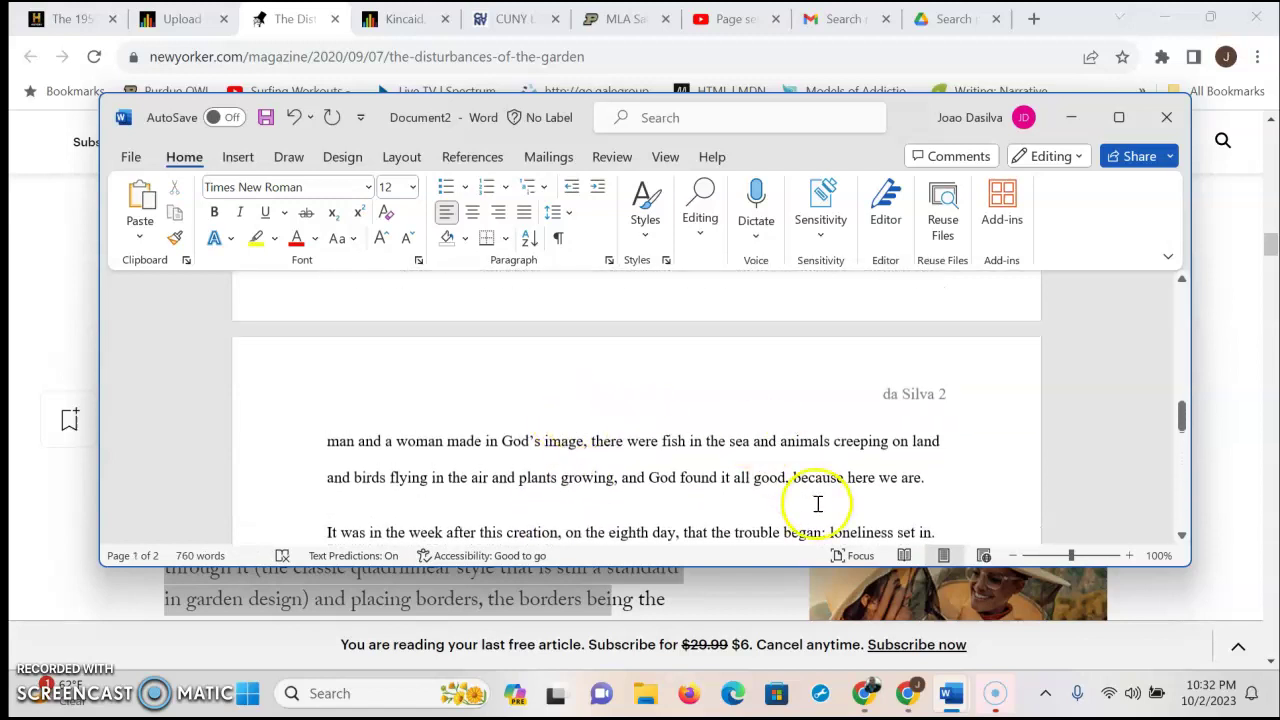
click(946, 481)
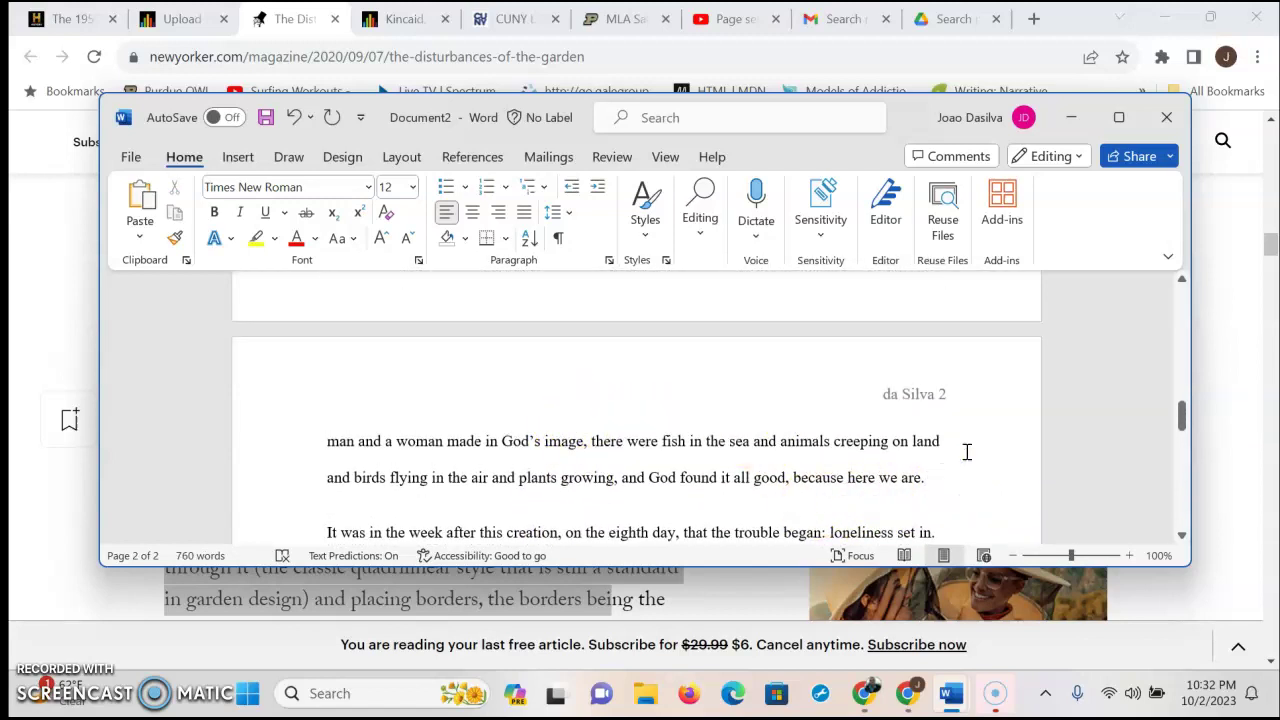
key(Delete)
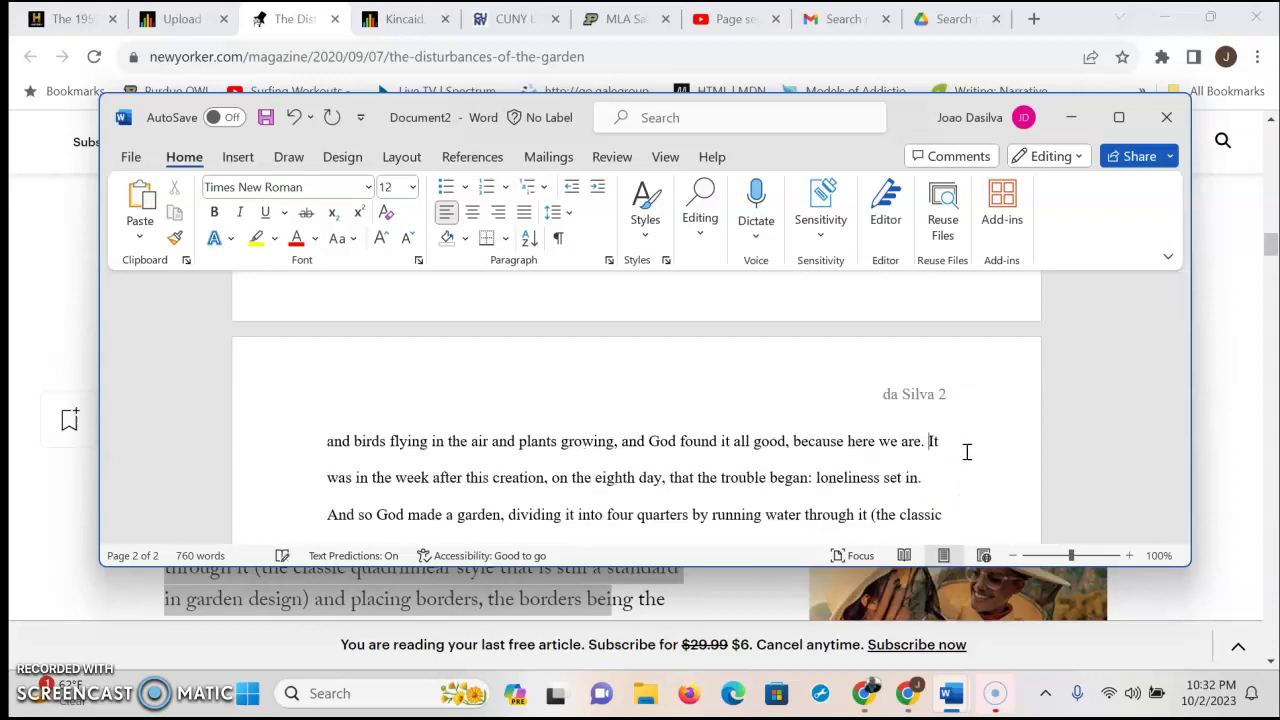
key(ctrl+z)
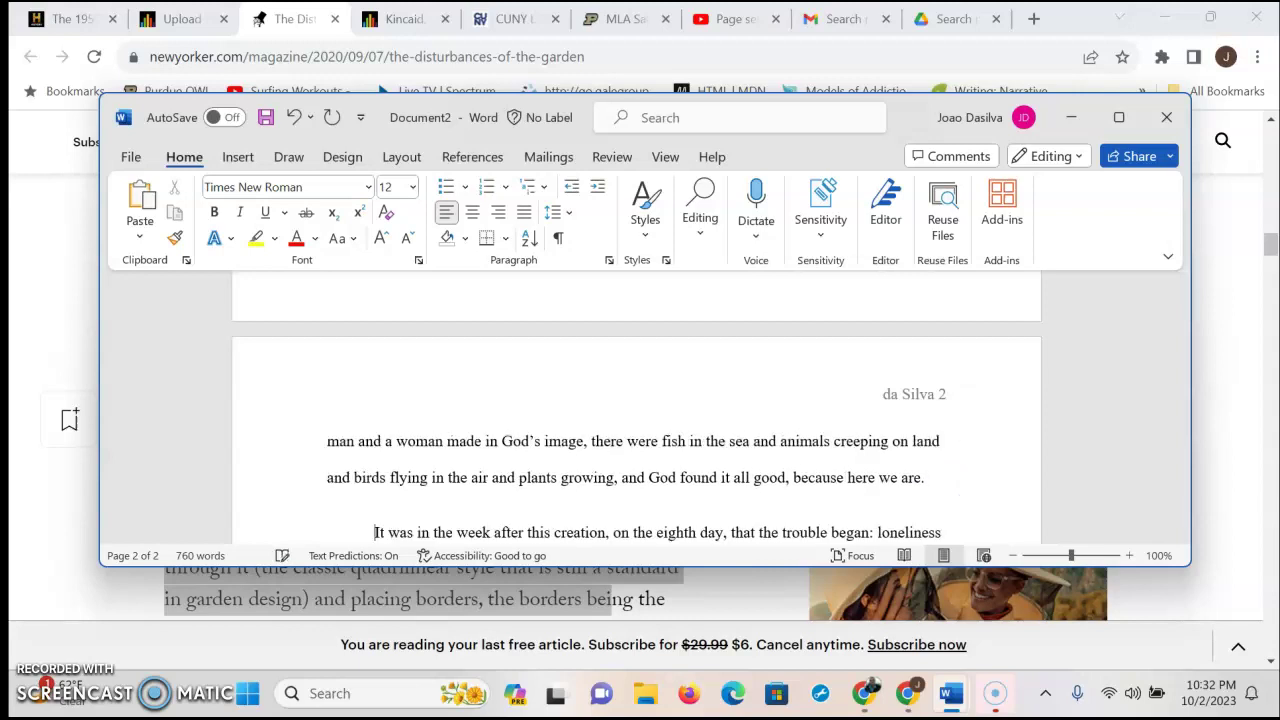
Delete the document's ending from "book, the Book of Genesis" onward and close the last sentence as "when I encountered the first."
scroll(766, 471, down, 10)
scroll(626, 440, down, 5)
scroll(626, 434, up, 4)
drag(629, 519, 331, 471)
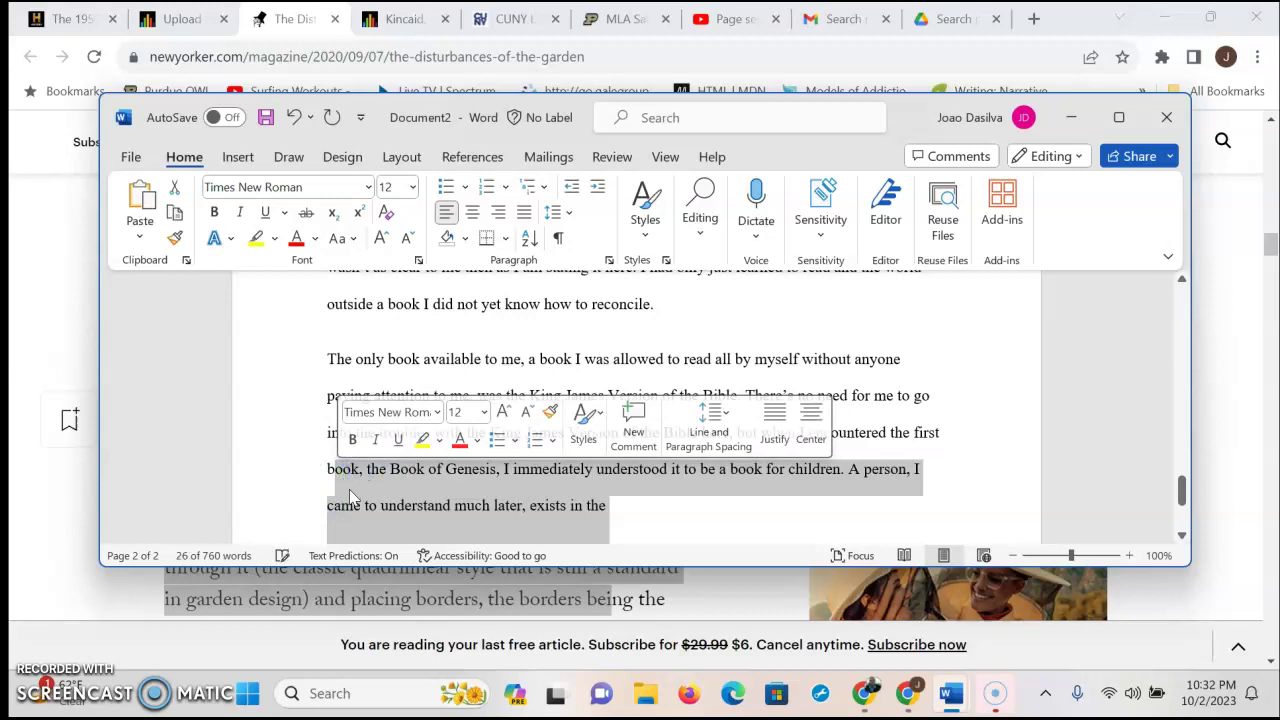
key(BackSpace)
key(BackSpace)
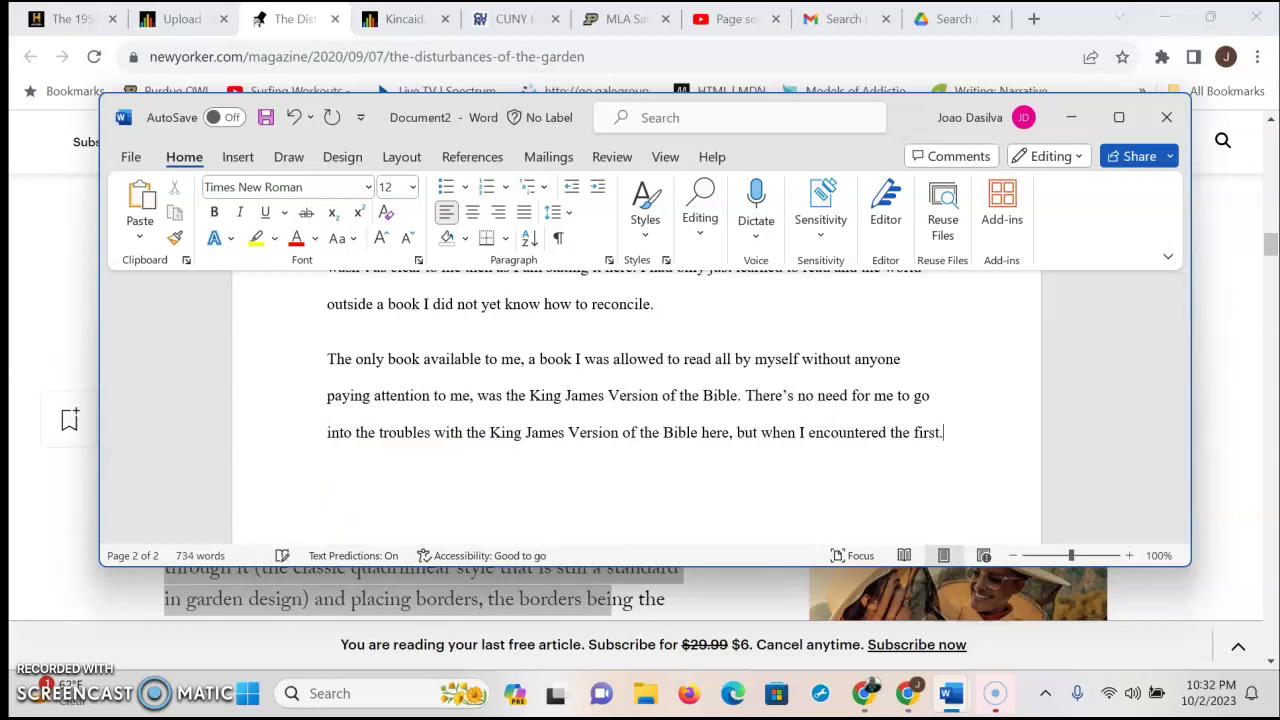
Rebreak the final paragraph starting "The only book available to me" and indent its first line
scroll(290, 495, up, 1)
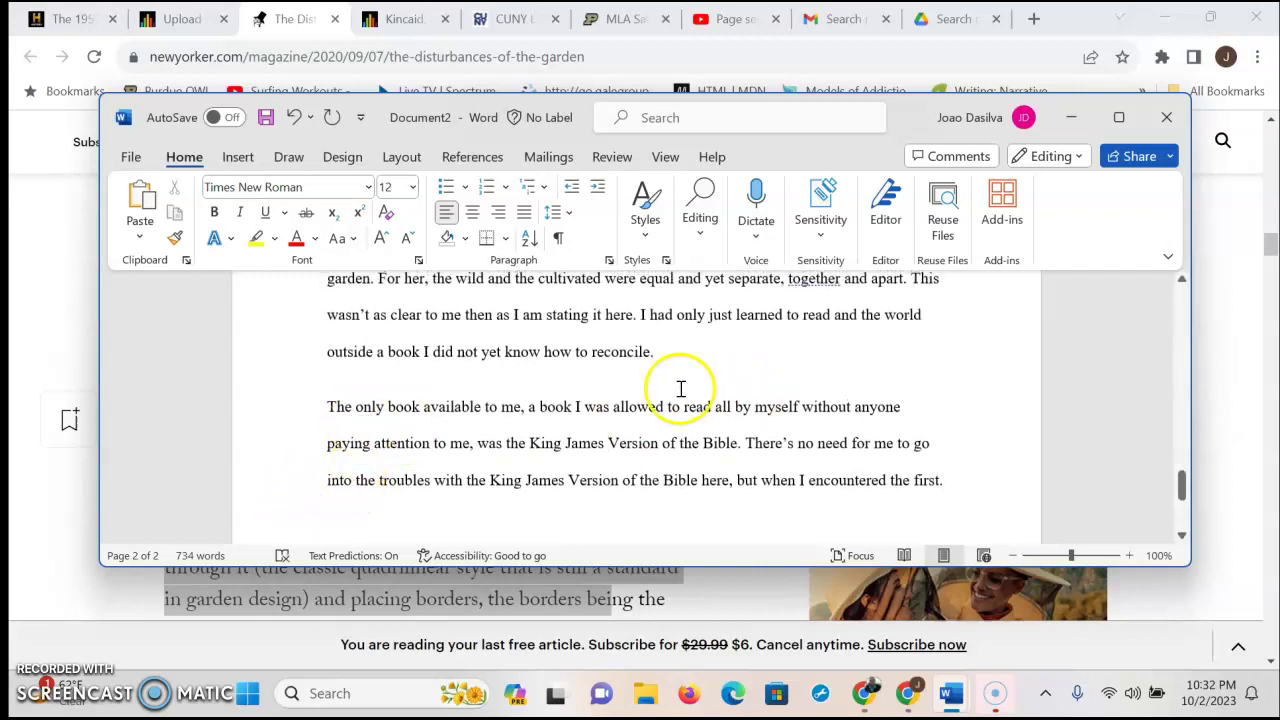
click(673, 356)
key(Delete)
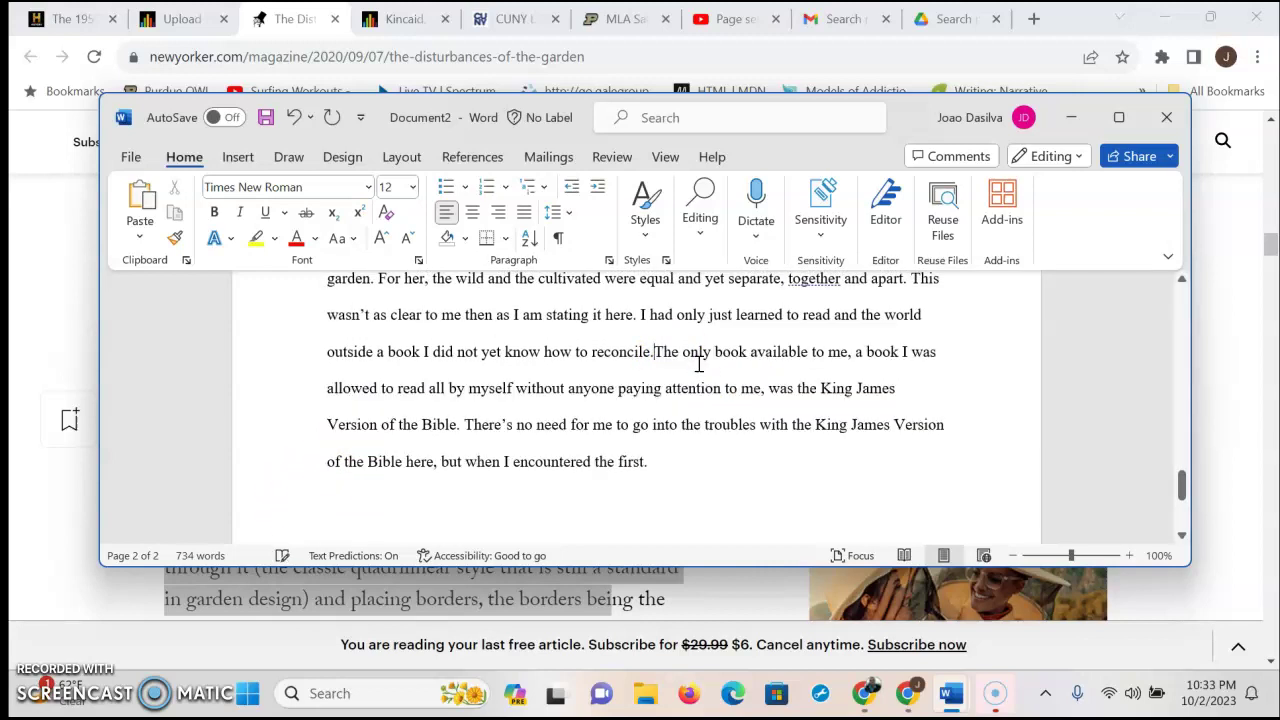
key(Return)
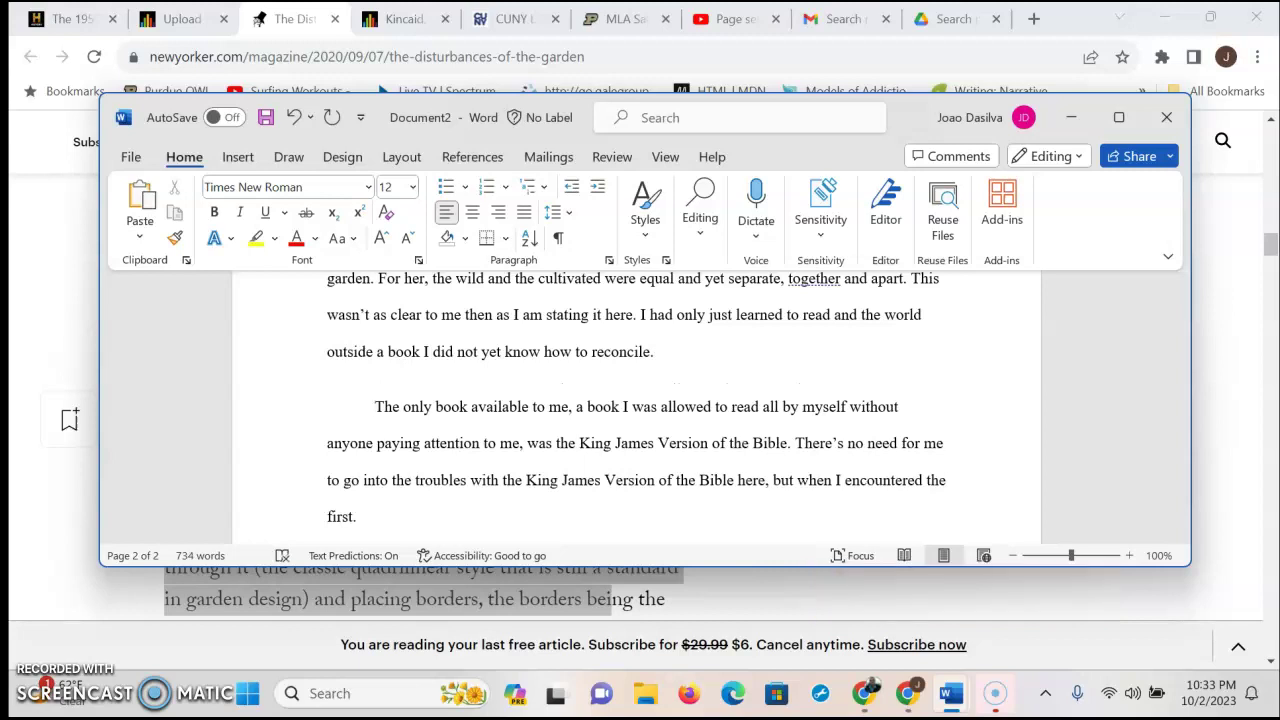
Add an unindented line at the left margin above the opening paragraph "My mother was a gardener" reading "Student Last"
scroll(560, 429, up, 5)
scroll(673, 462, up, 15)
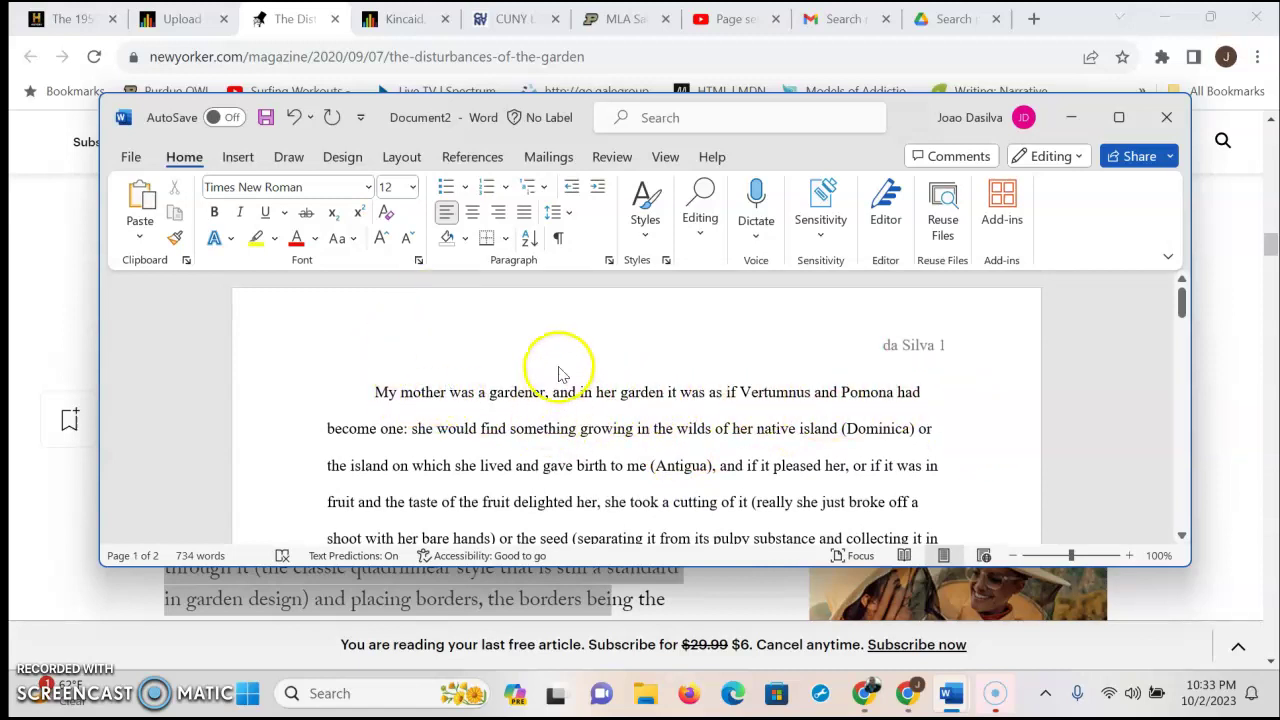
click(372, 391)
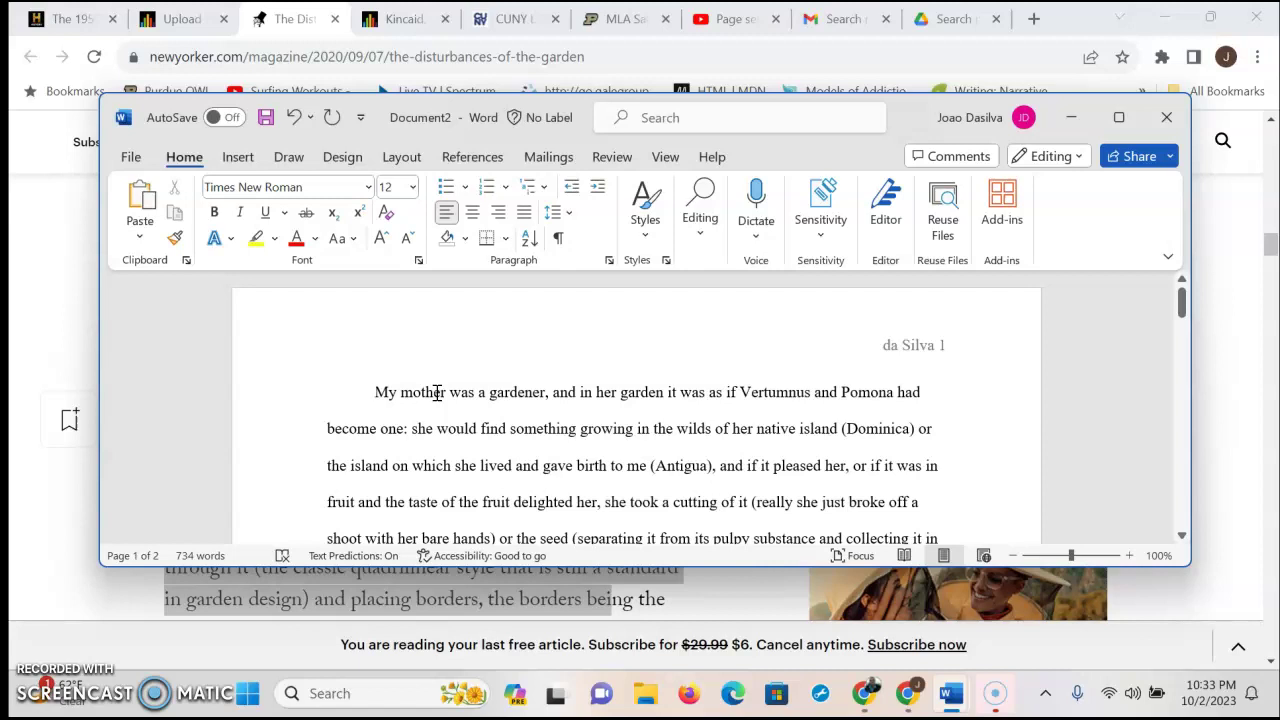
key(Return)
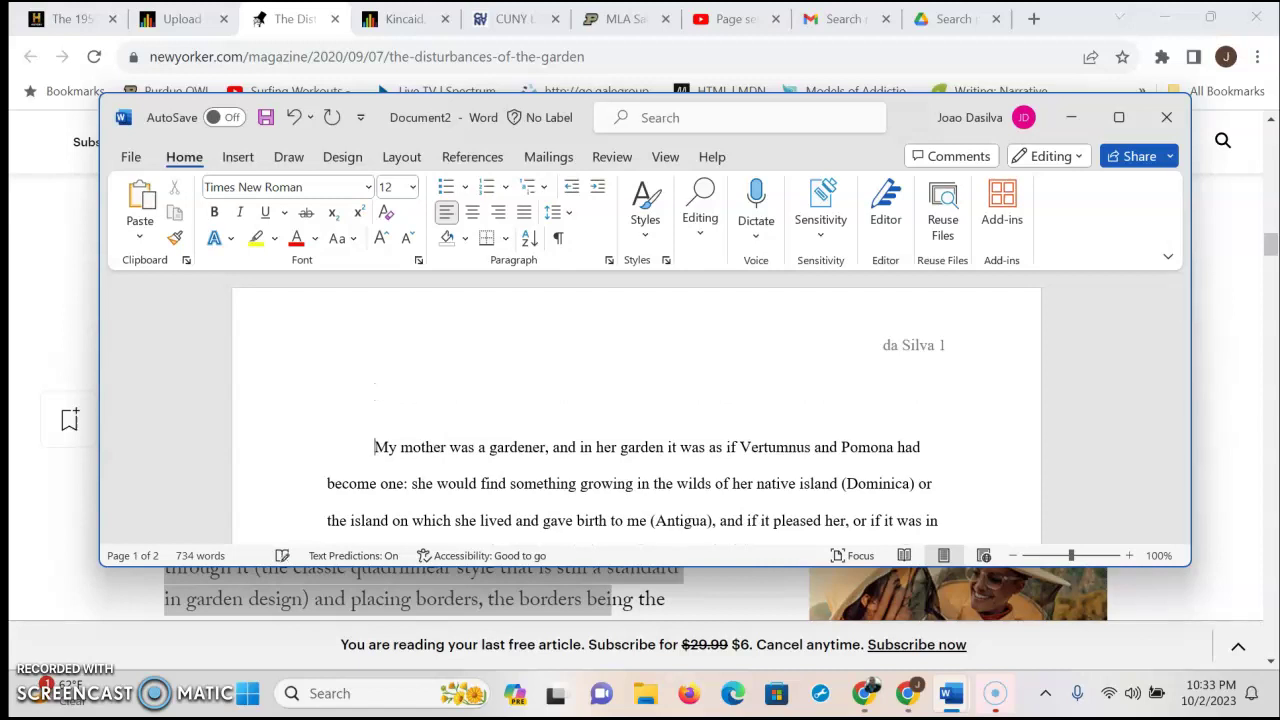
click(374, 368)
click(448, 213)
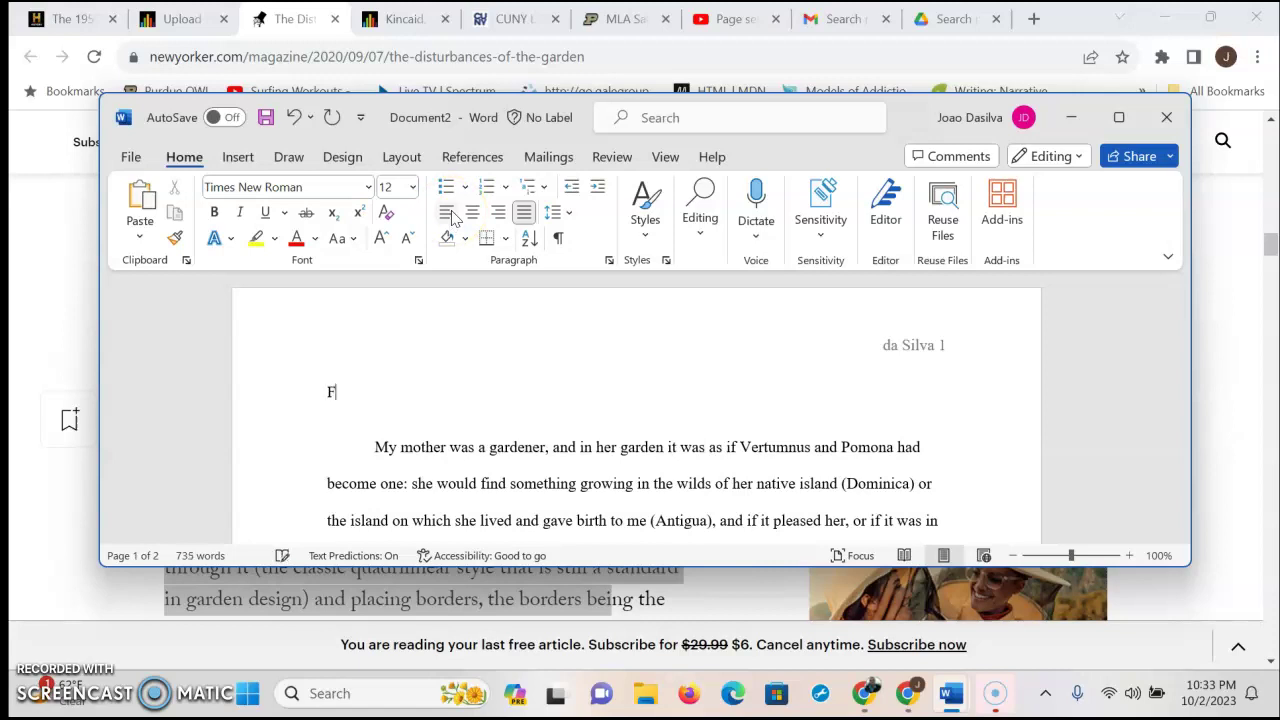
text(Student)
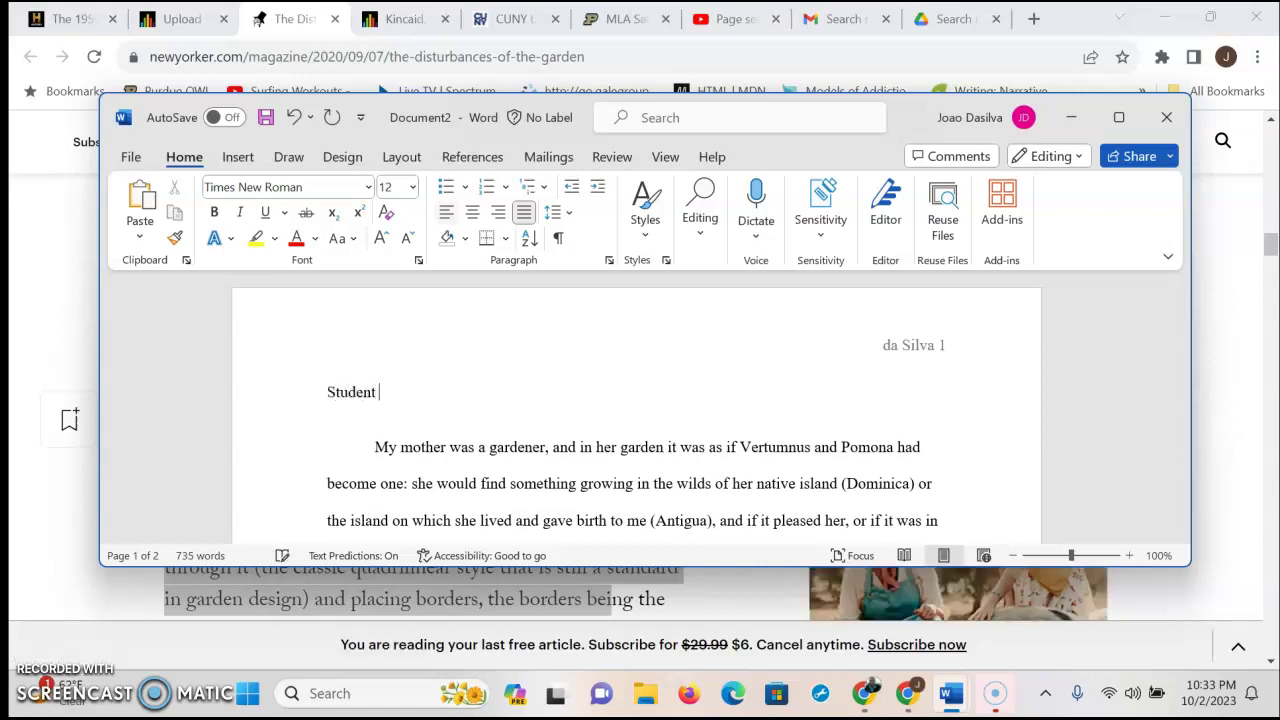
text( Last)
Below the student line, add a "Professor:" line with the professor's full name and a date line reading "October 1, 2023"
key(Return)
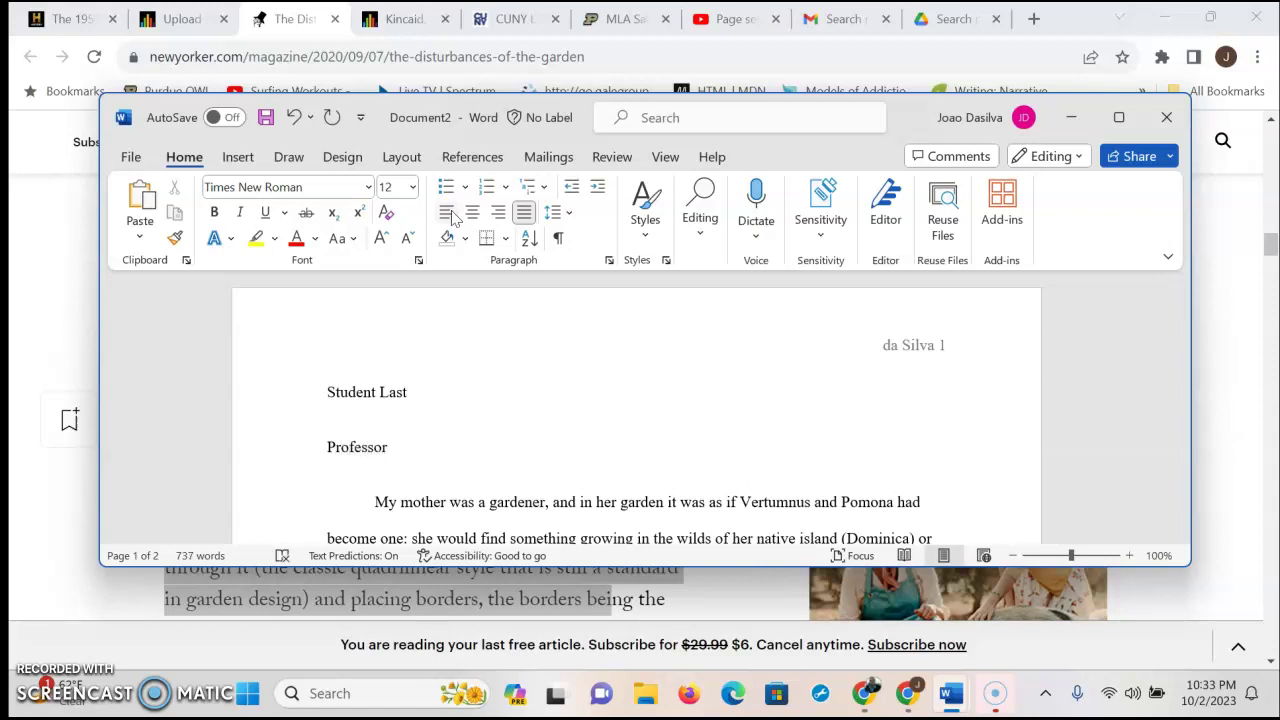
text(Professor: Joao da)
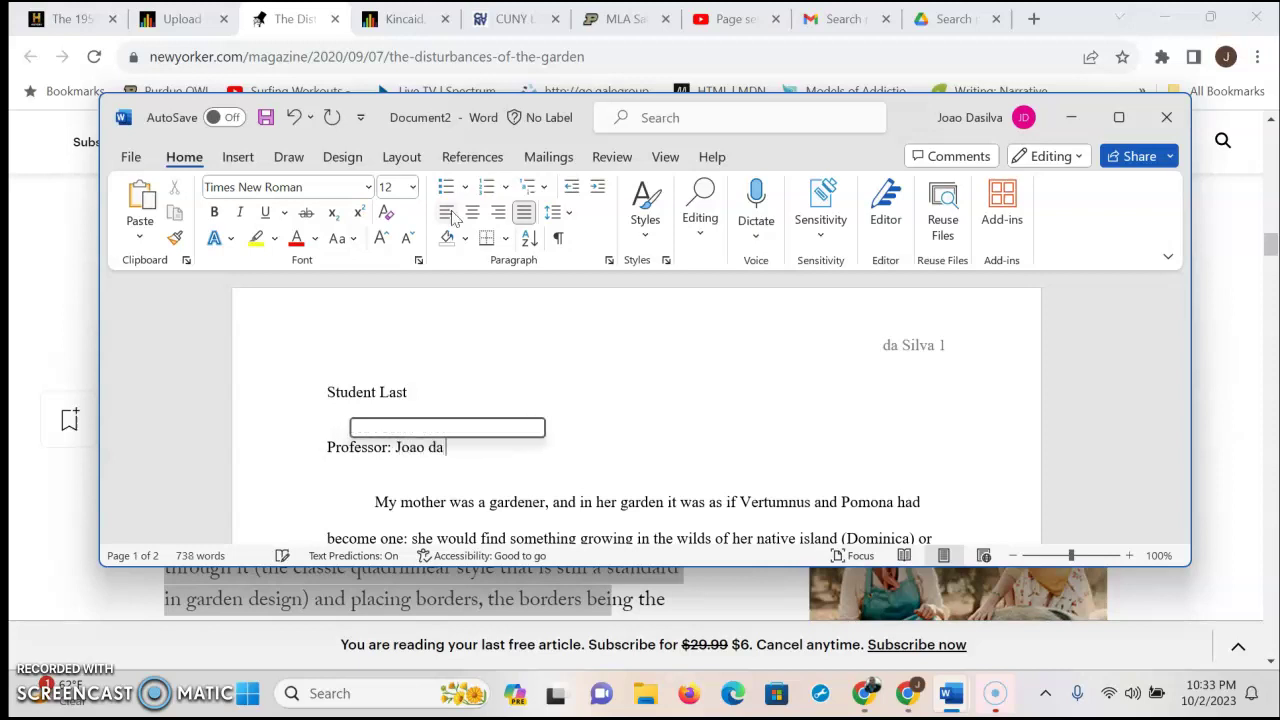
text( Silva)
key(Return)
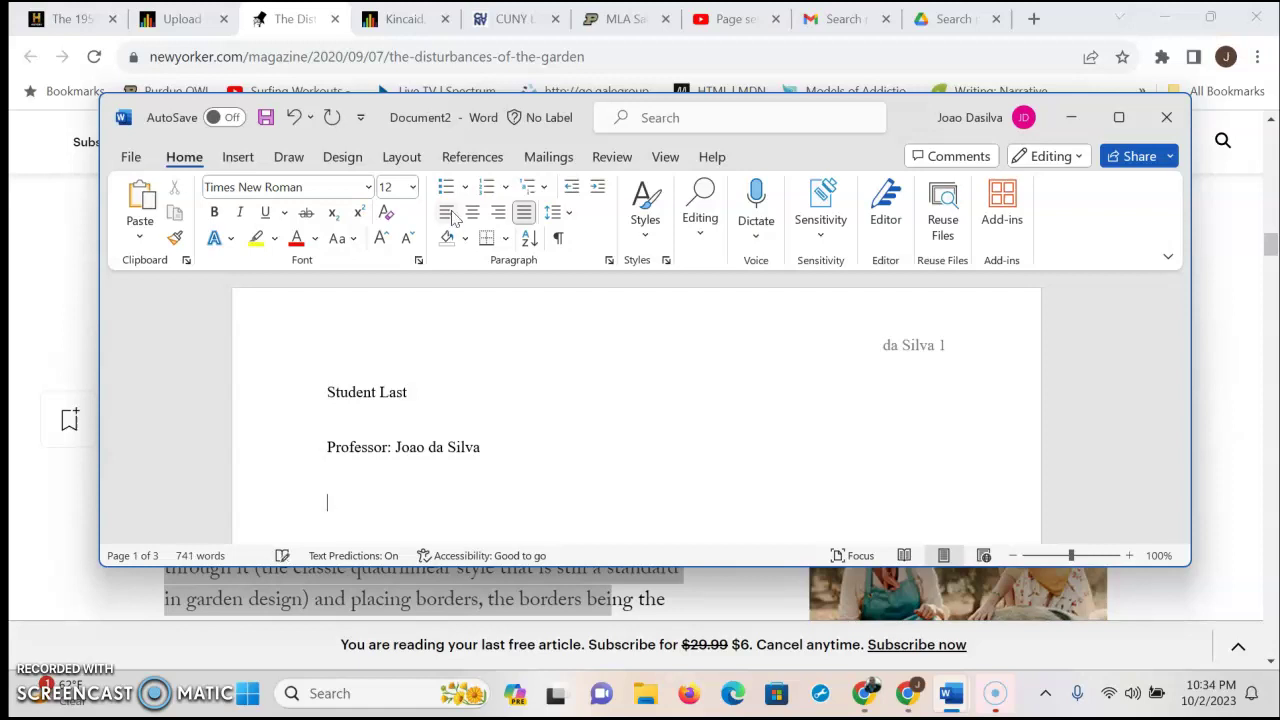
text(tober )
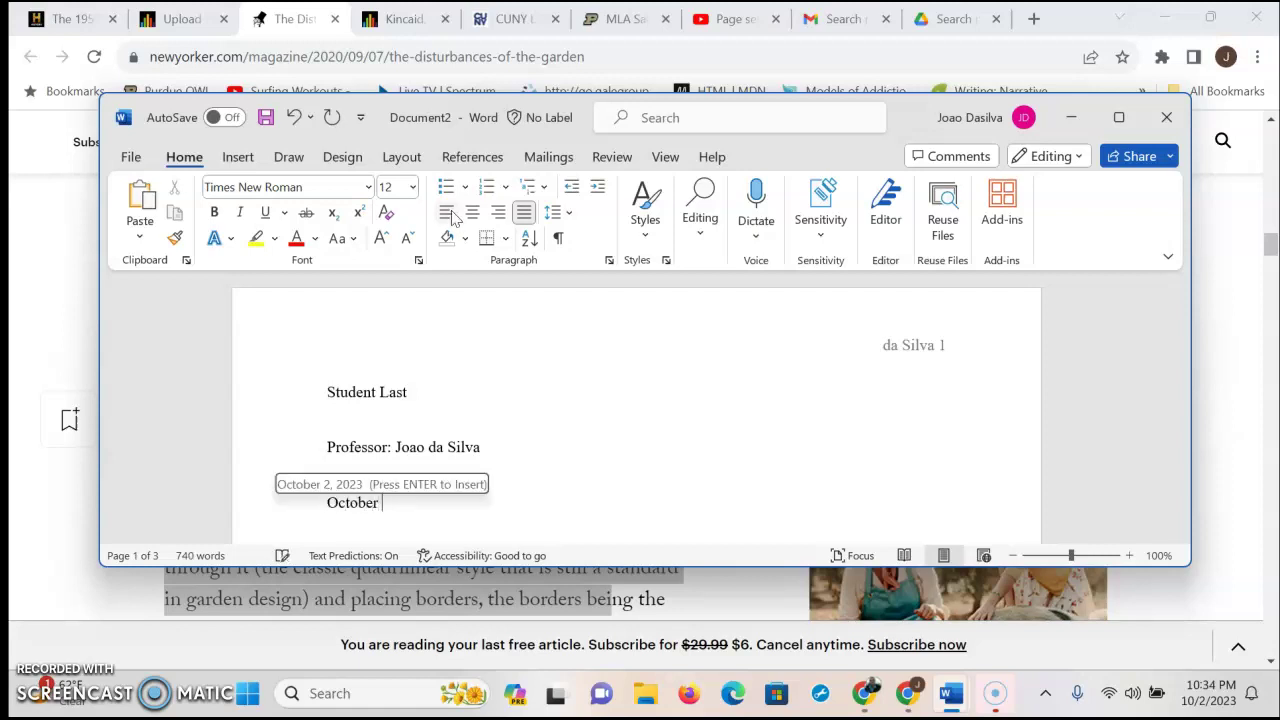
text(1, 2023)
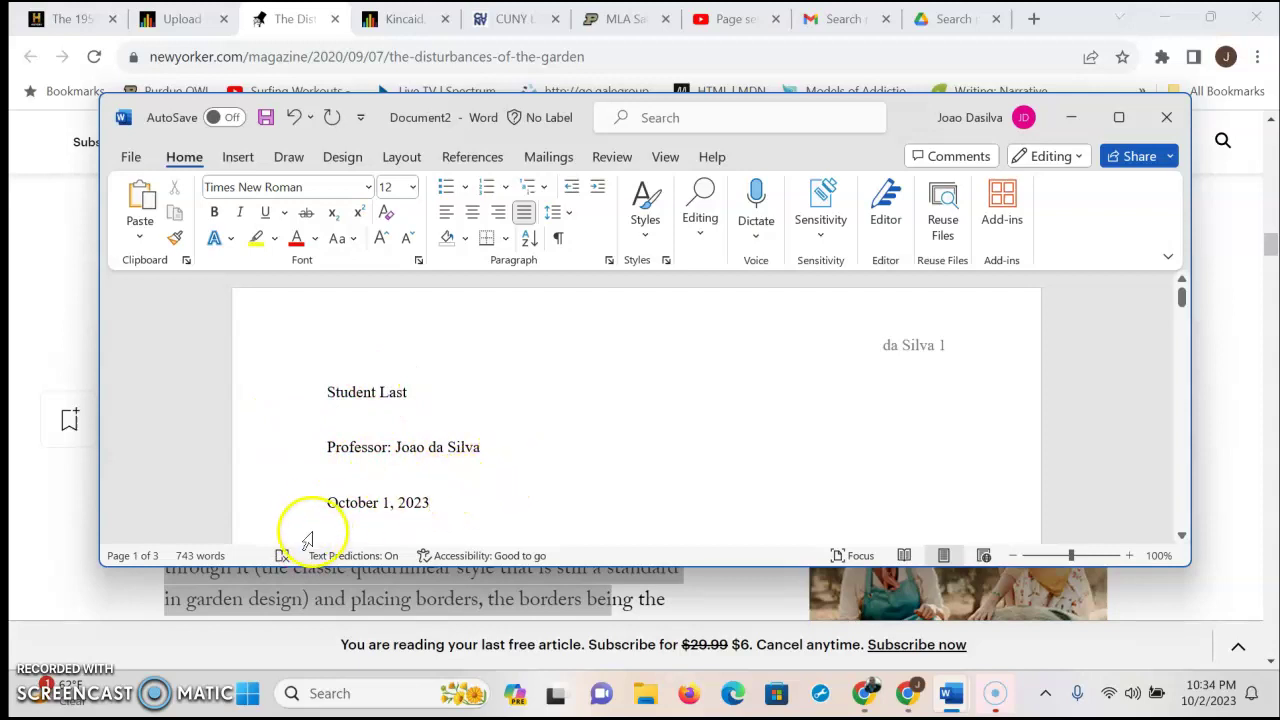
Add the assignment line "Reaction 1. Draft 2" below the date
drag(328, 503, 338, 504)
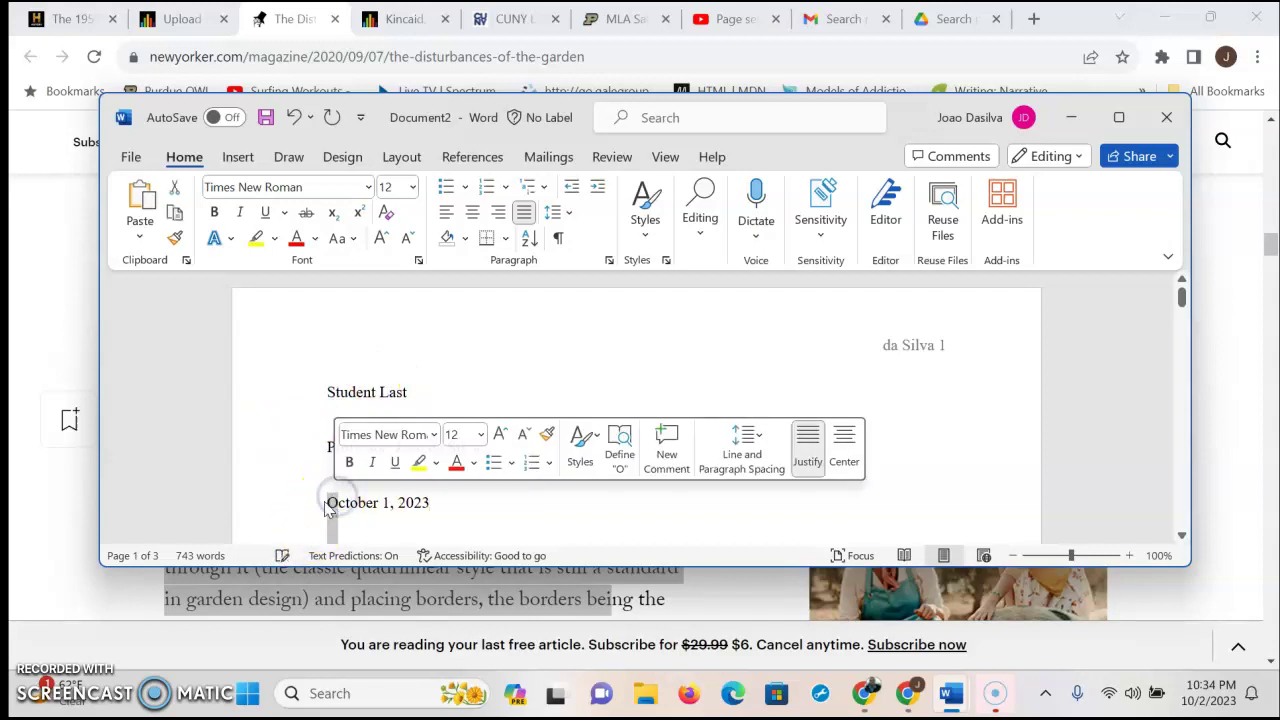
click(449, 504)
key(Return)
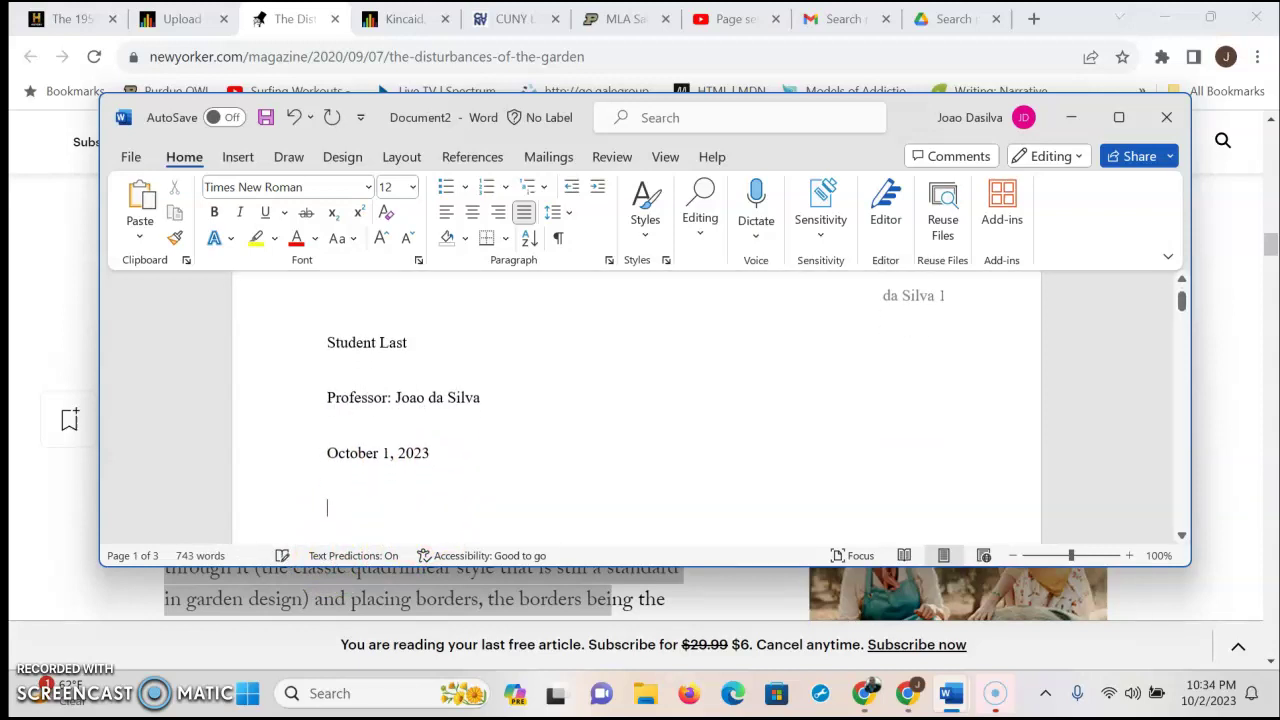
text(Reaction 1. Draft 2)
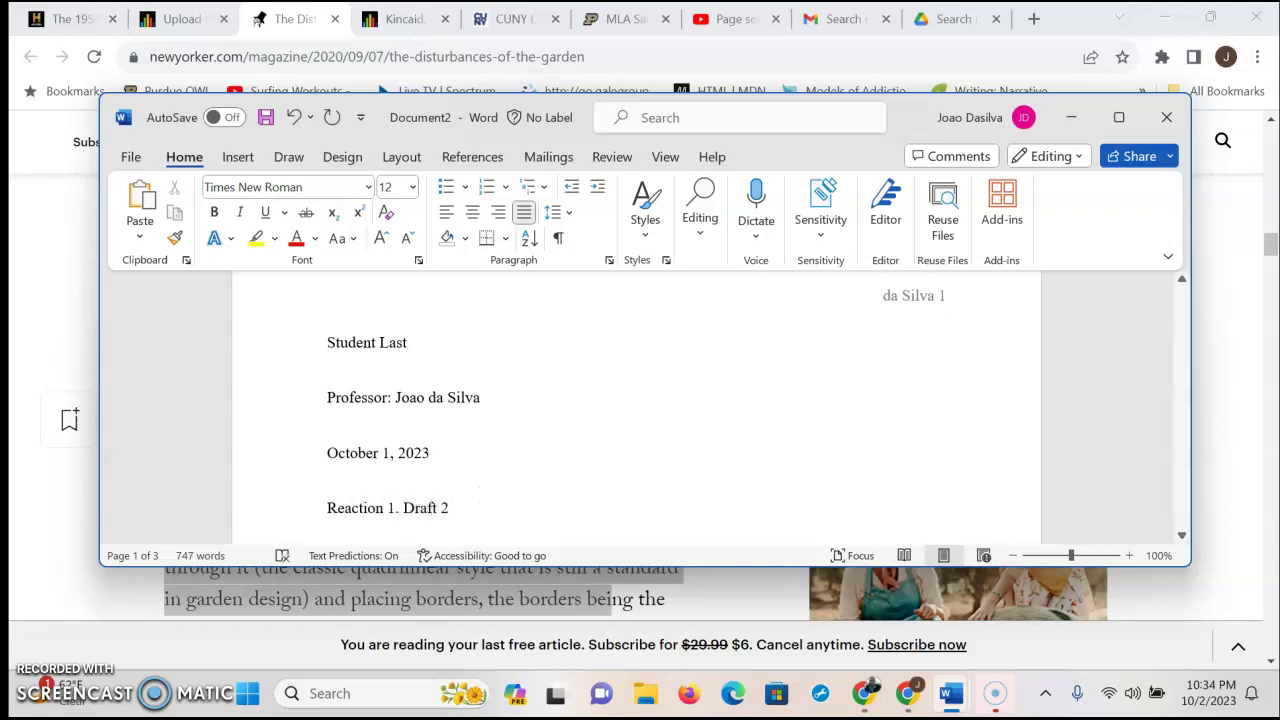
Add the title "How I Came to Want to Build My Own Language Garden" below the assignment line and center it
scroll(571, 371, down, 3)
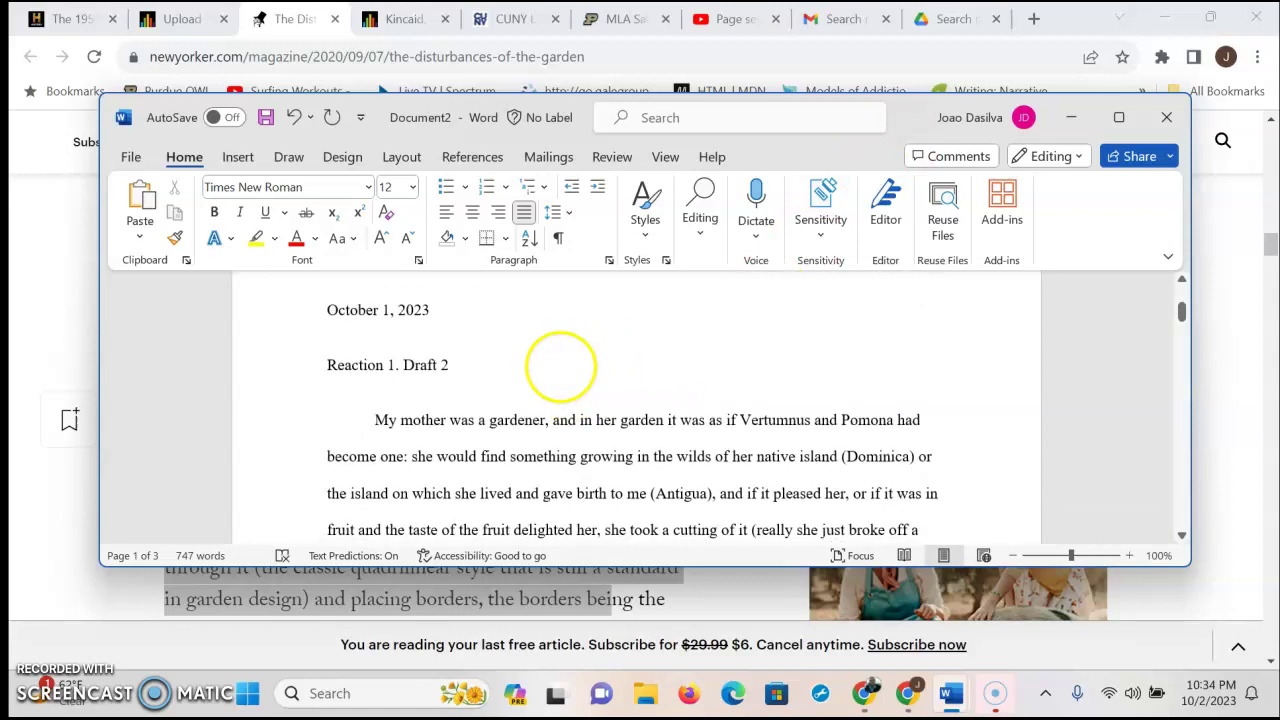
key(Return)
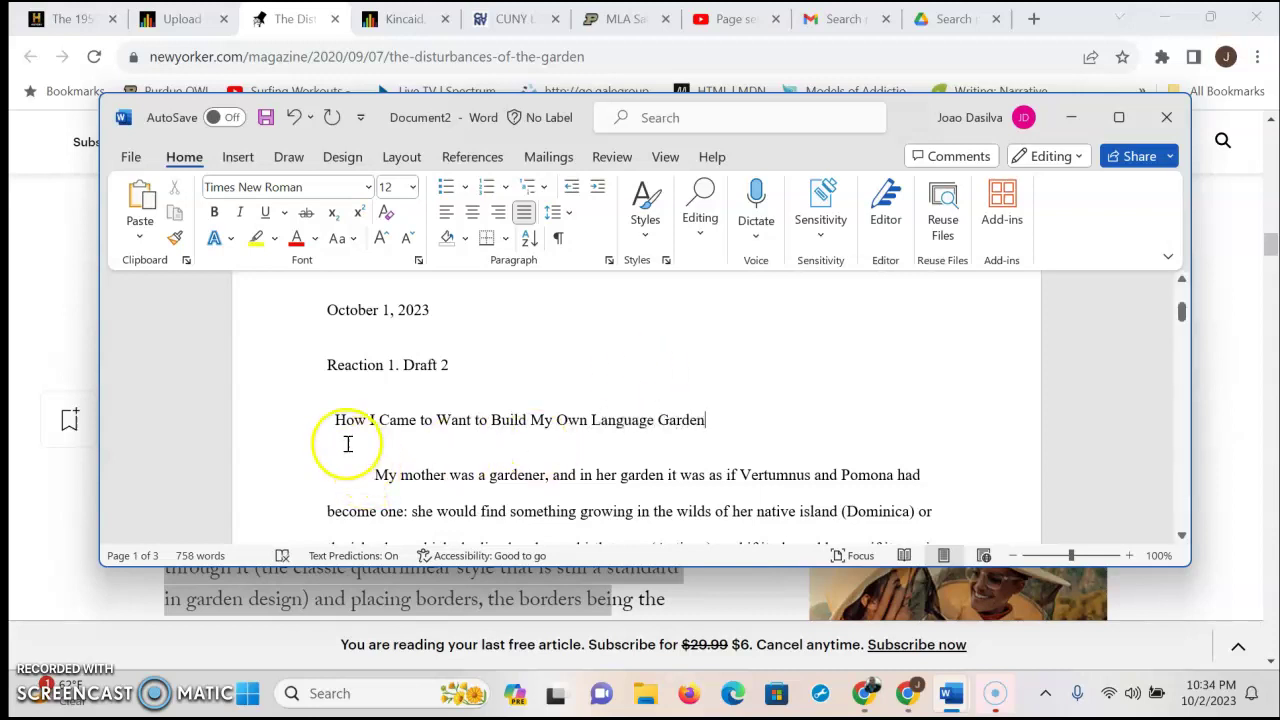
drag(337, 420, 723, 423)
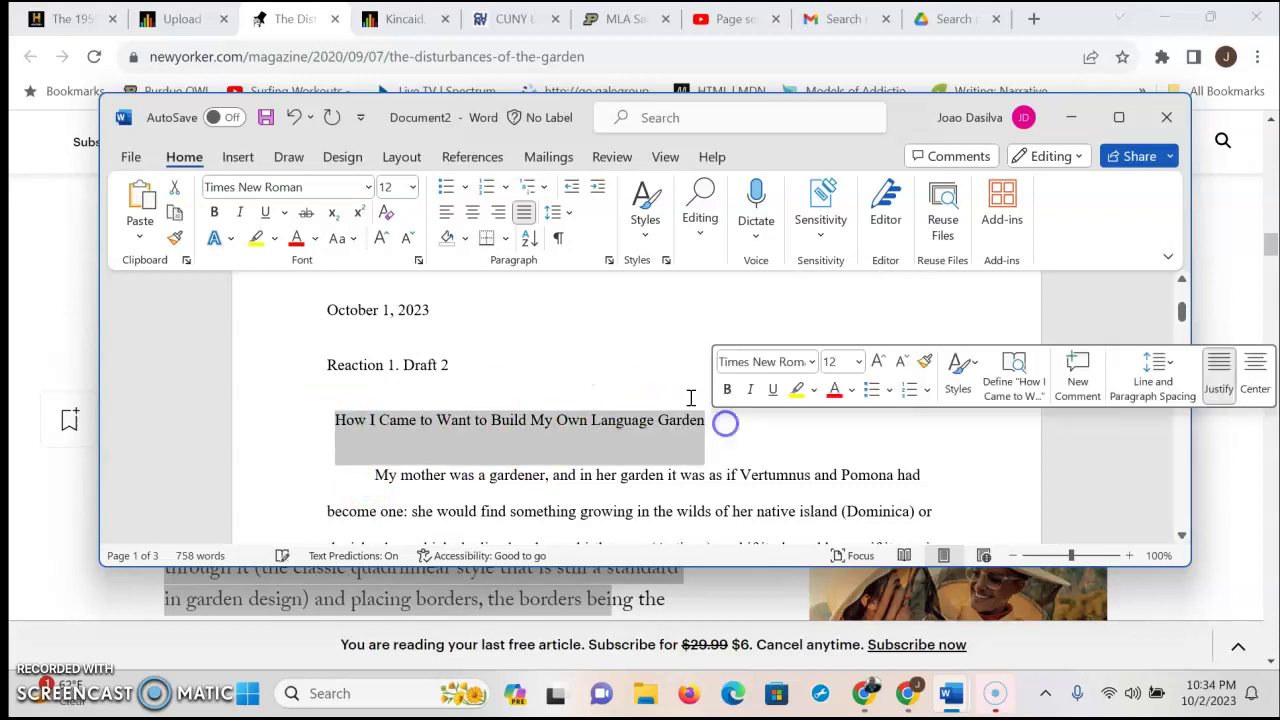
click(472, 213)
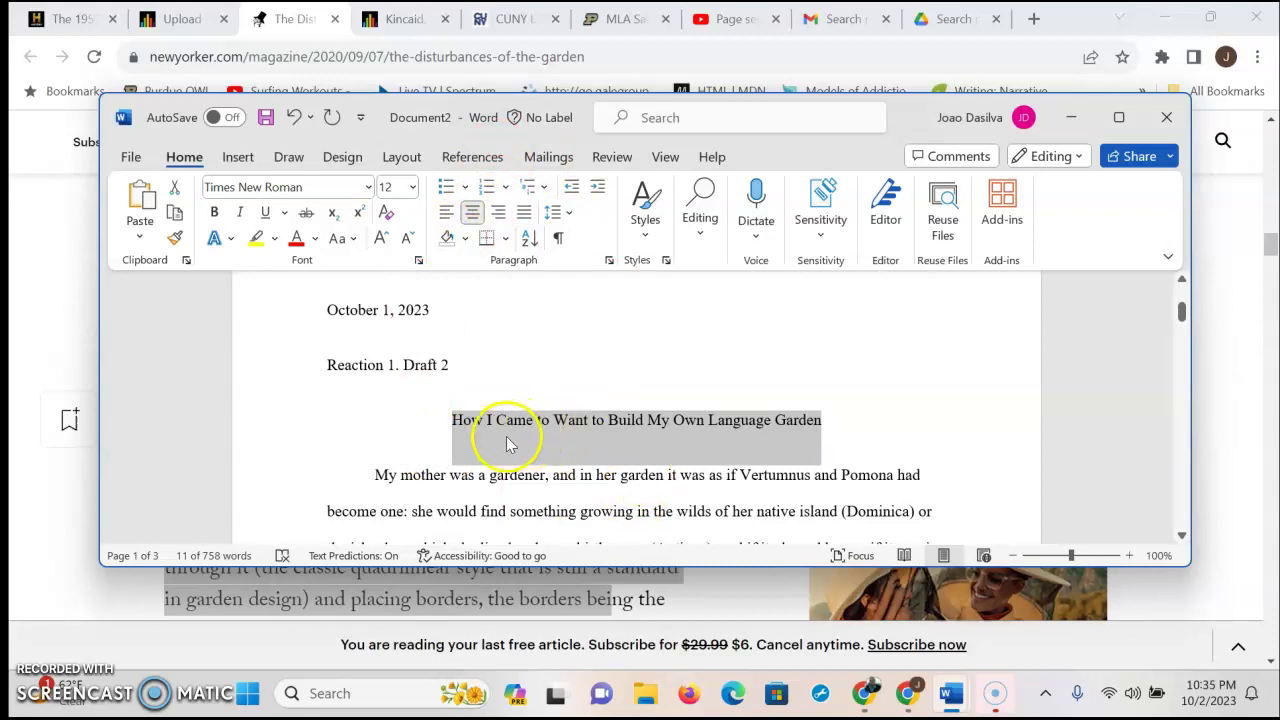
scroll(660, 430, down, 1)
click(830, 381)
Delete the final paragraph on page 3, starting "The only book available to me"
scroll(608, 408, down, 3)
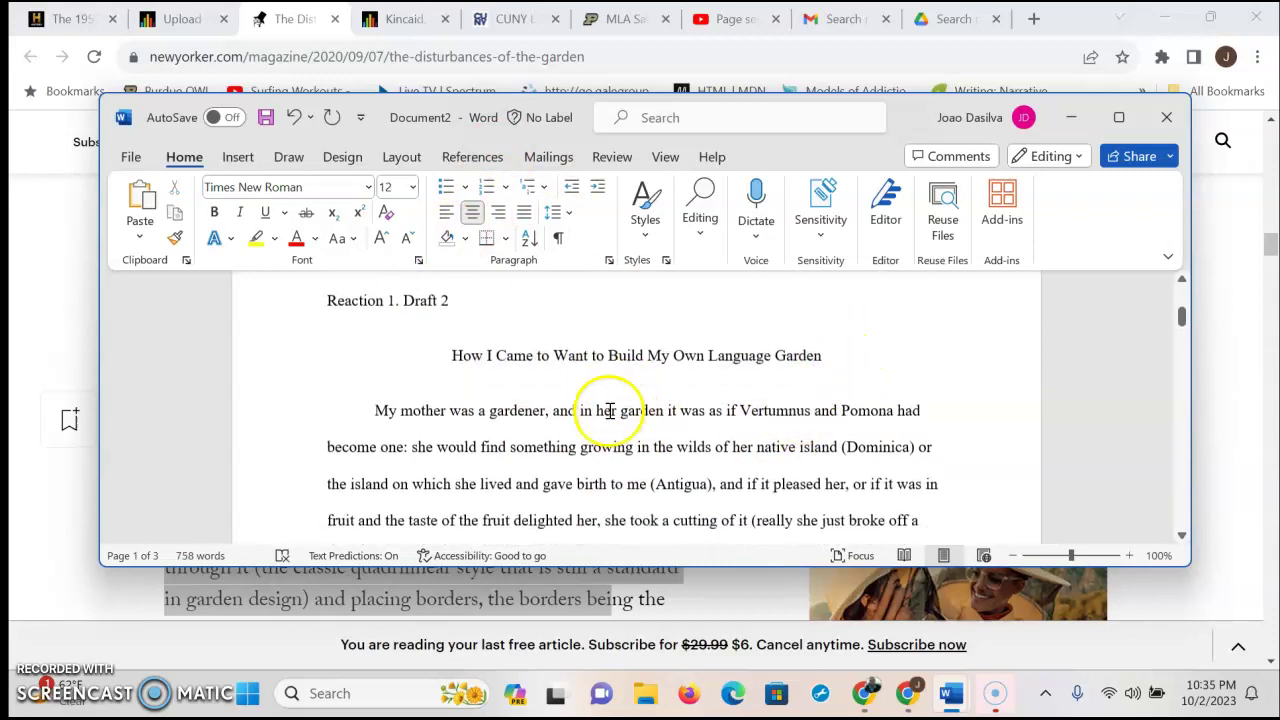
scroll(640, 440, up, 6)
scroll(665, 450, up, 2)
scroll(660, 460, down, 15)
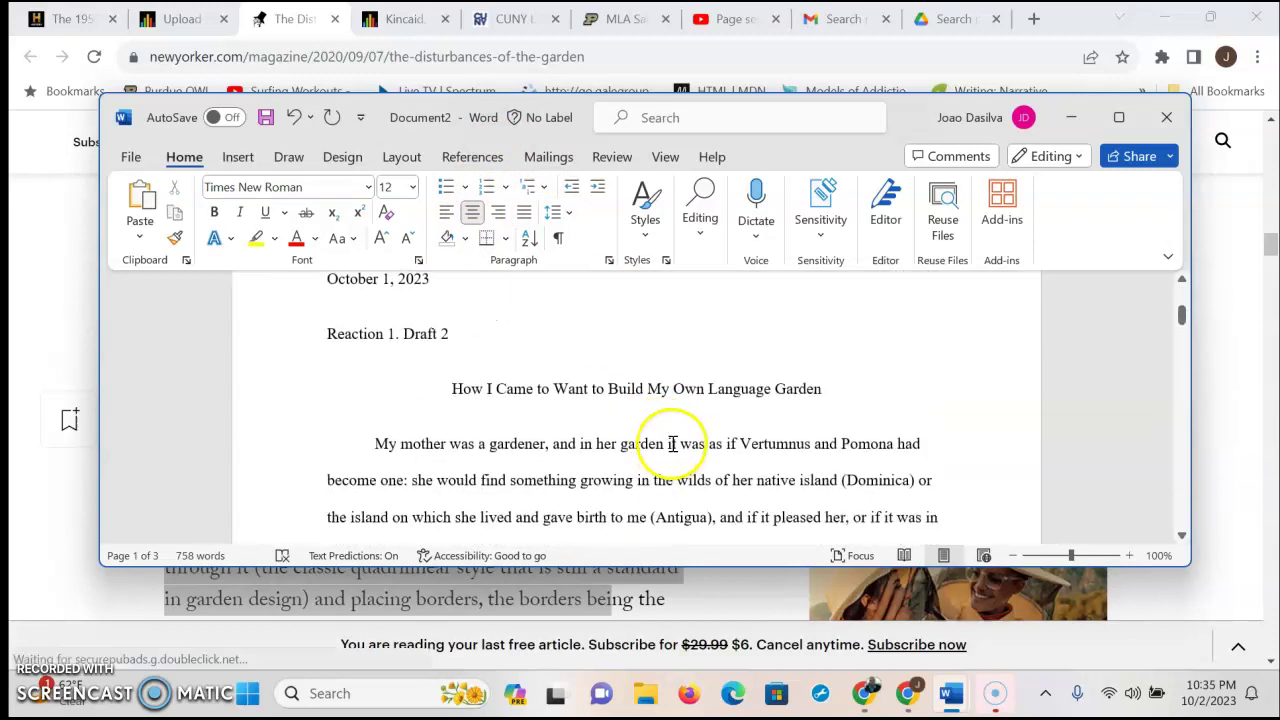
scroll(656, 484, down, 12)
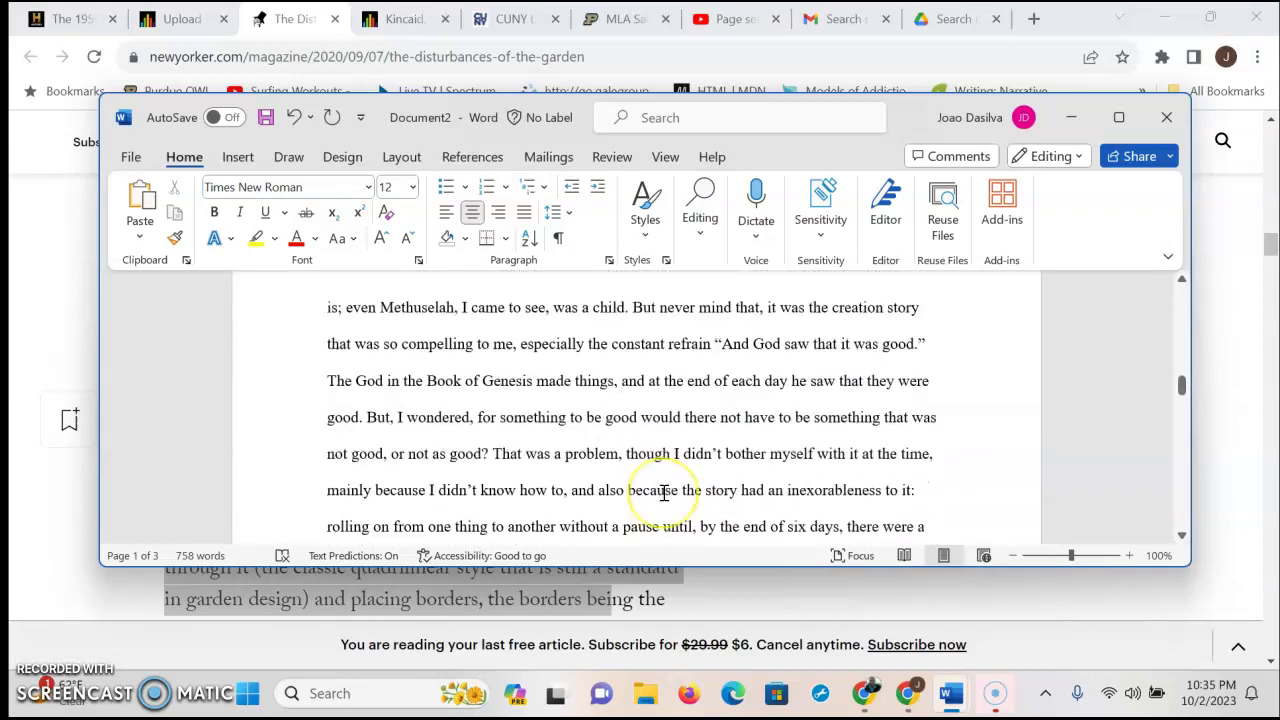
scroll(663, 492, down, 12)
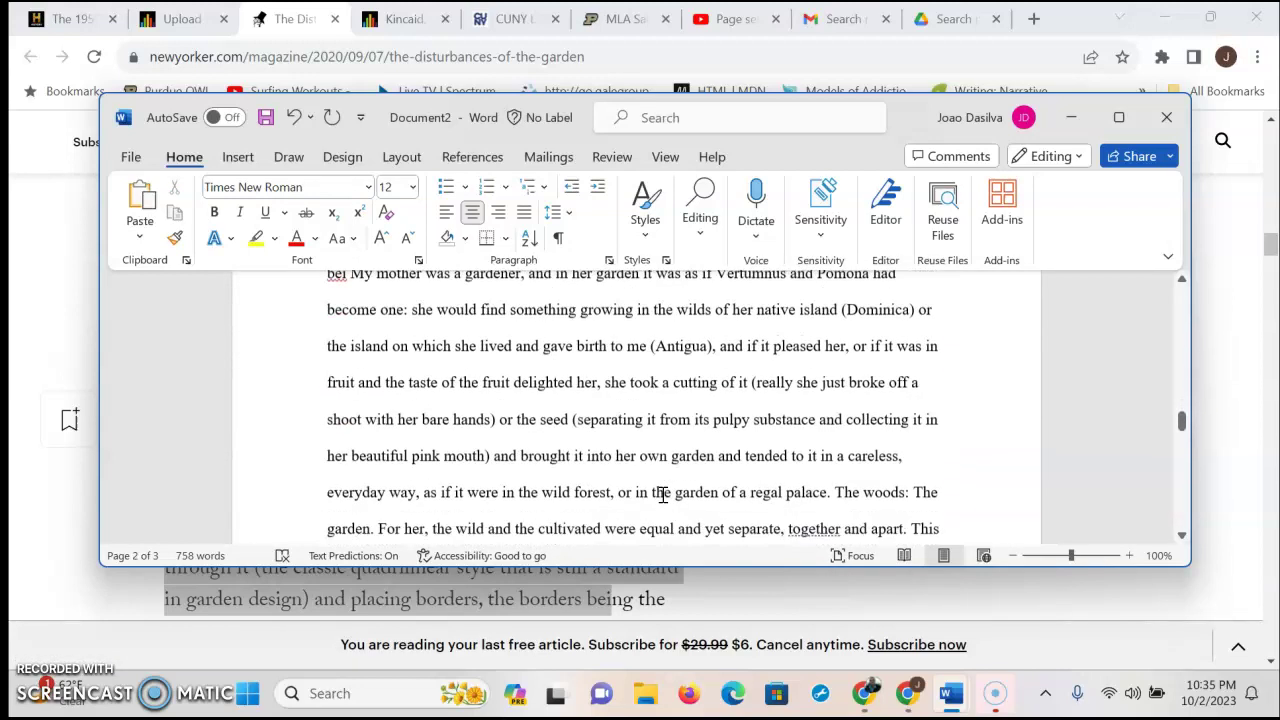
scroll(675, 501, down, 4)
scroll(675, 498, up, 3)
scroll(675, 496, down, 4)
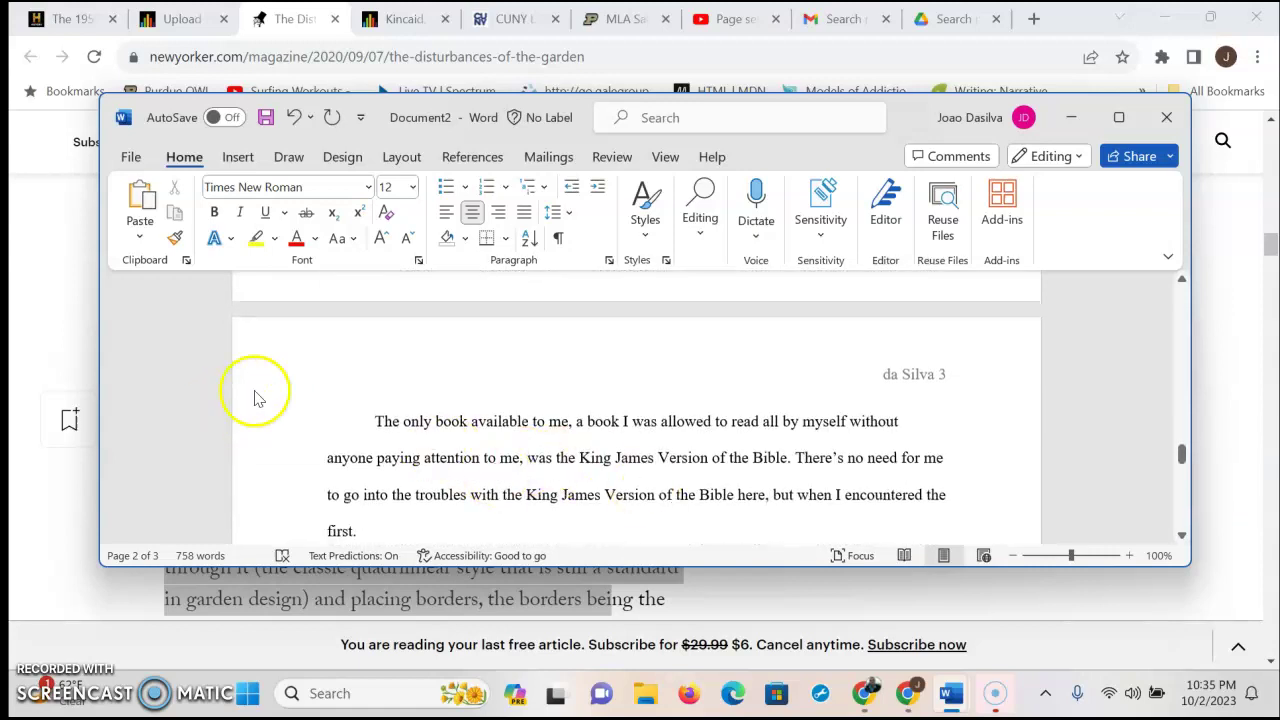
click(369, 418)
drag(369, 418, 391, 532)
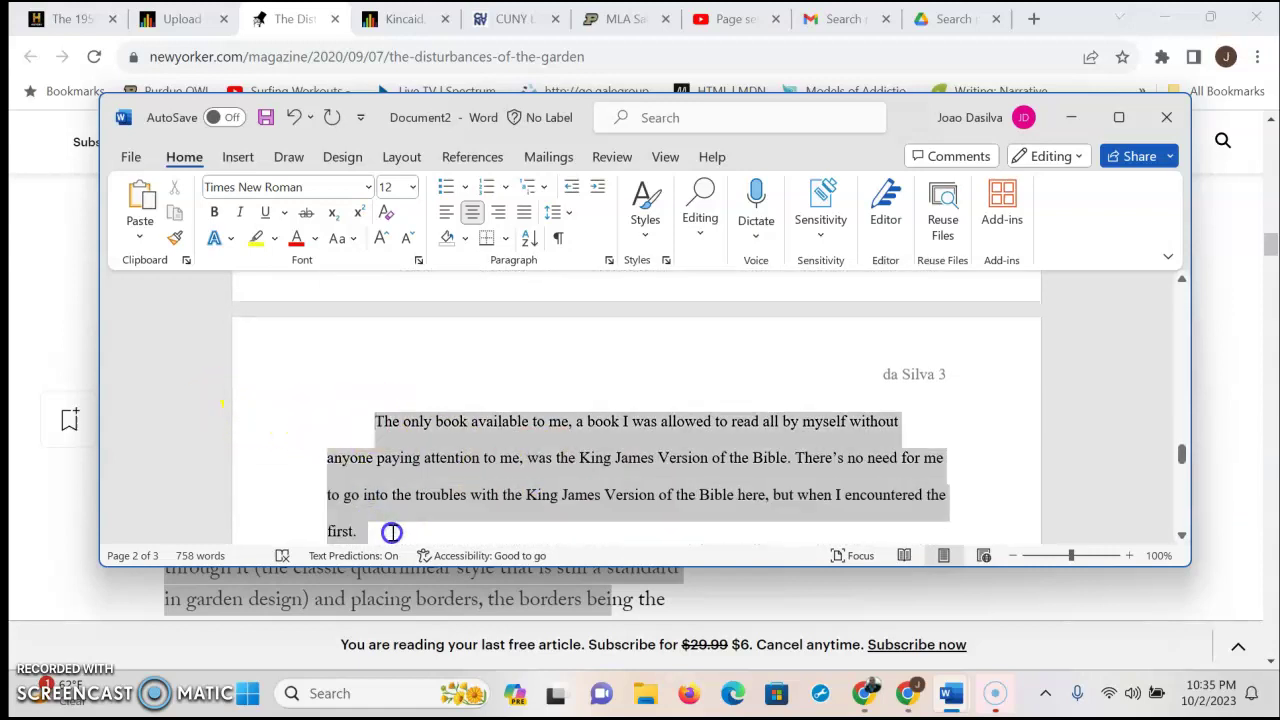
key(BackSpace)
Enter the heading "Works Cited" on the first line of the empty page 3 and center it
scroll(366, 523, up, 3)
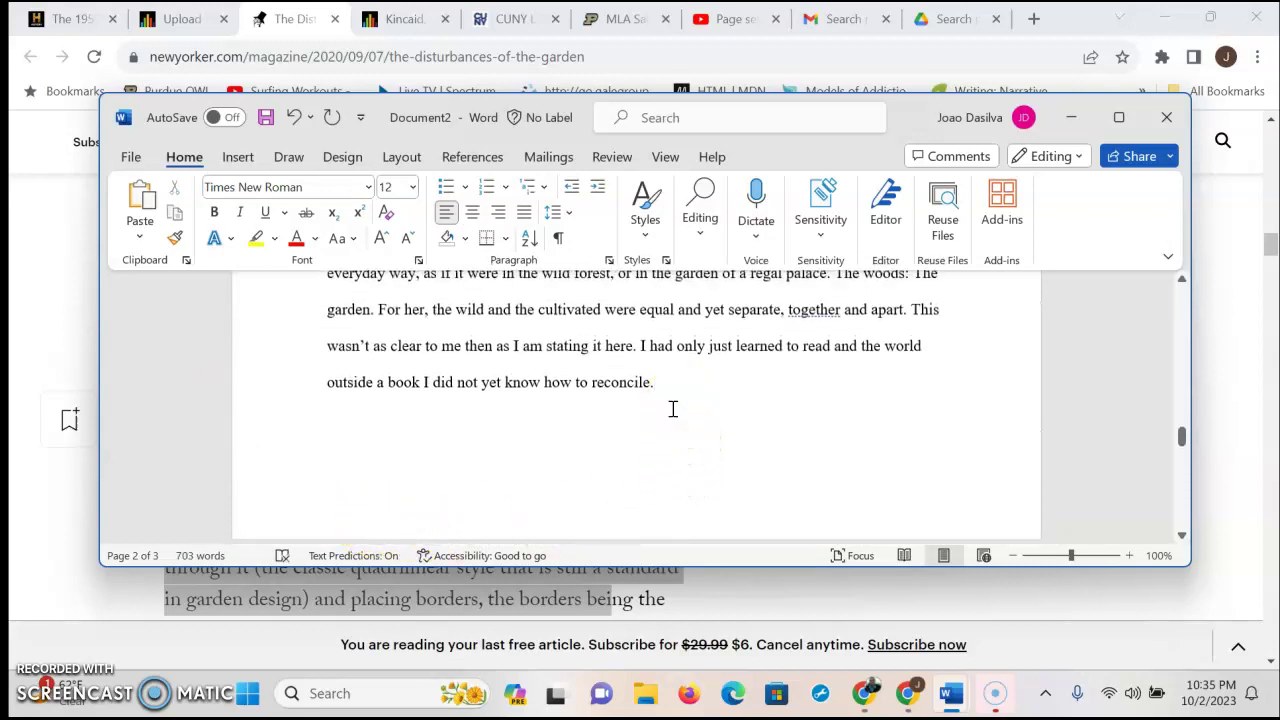
scroll(673, 408, down, 6)
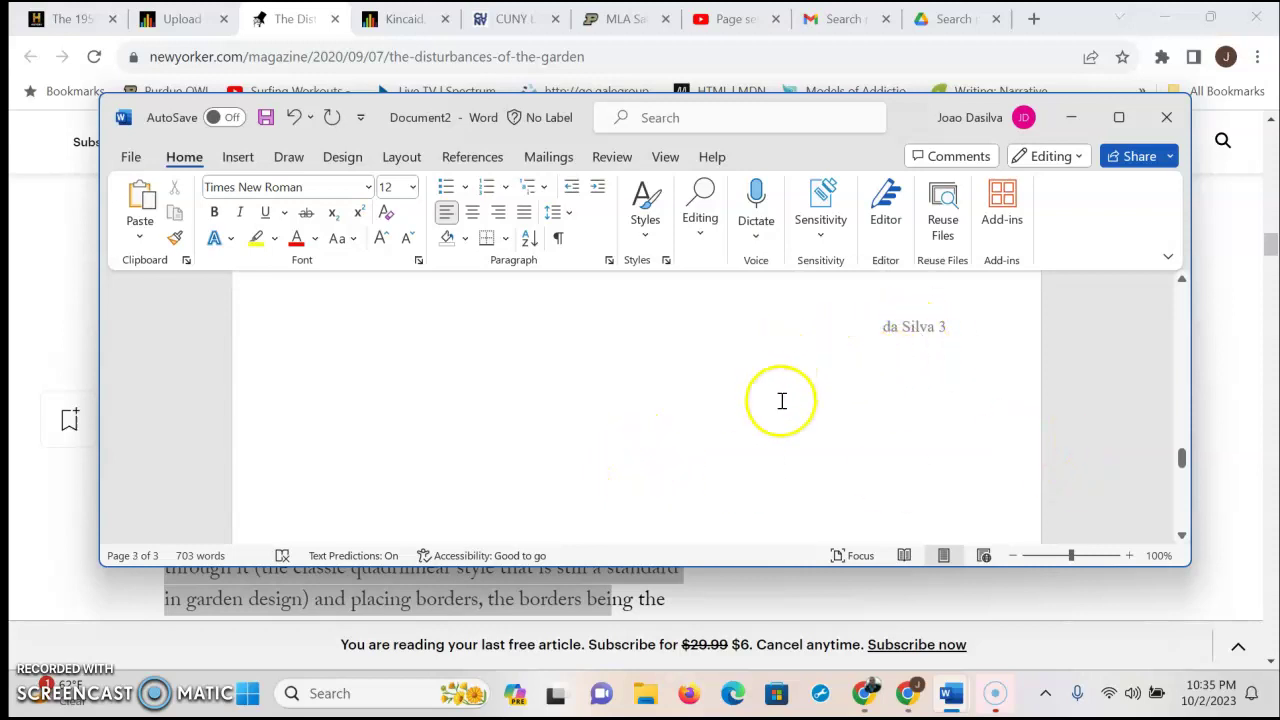
scroll(780, 396, up, 3)
scroll(724, 445, up, 3)
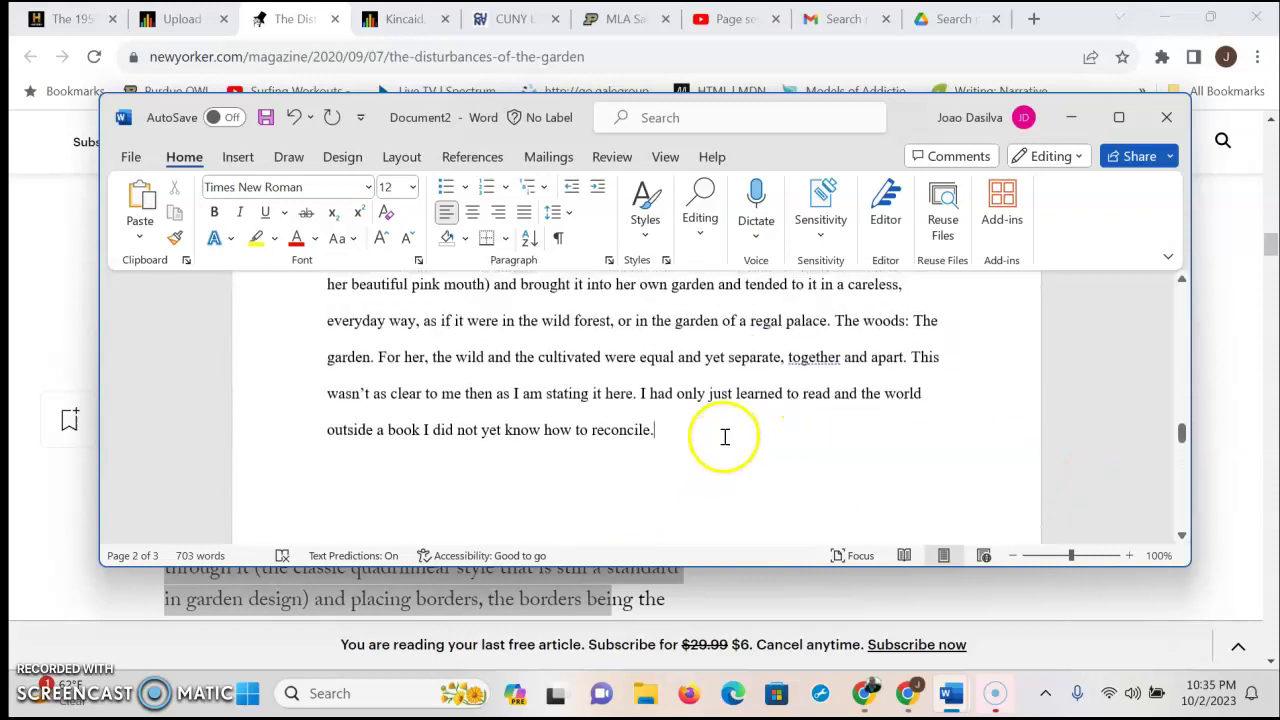
scroll(749, 409, down, 1)
scroll(745, 445, down, 3)
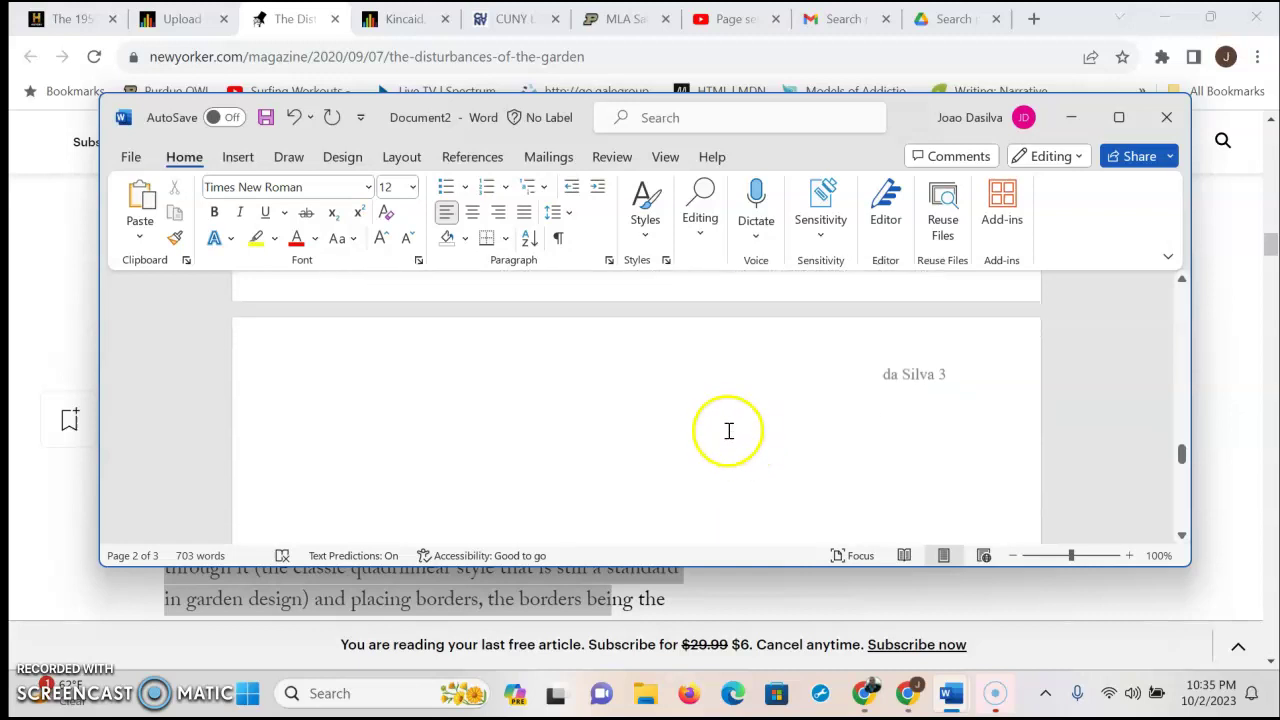
click(599, 415)
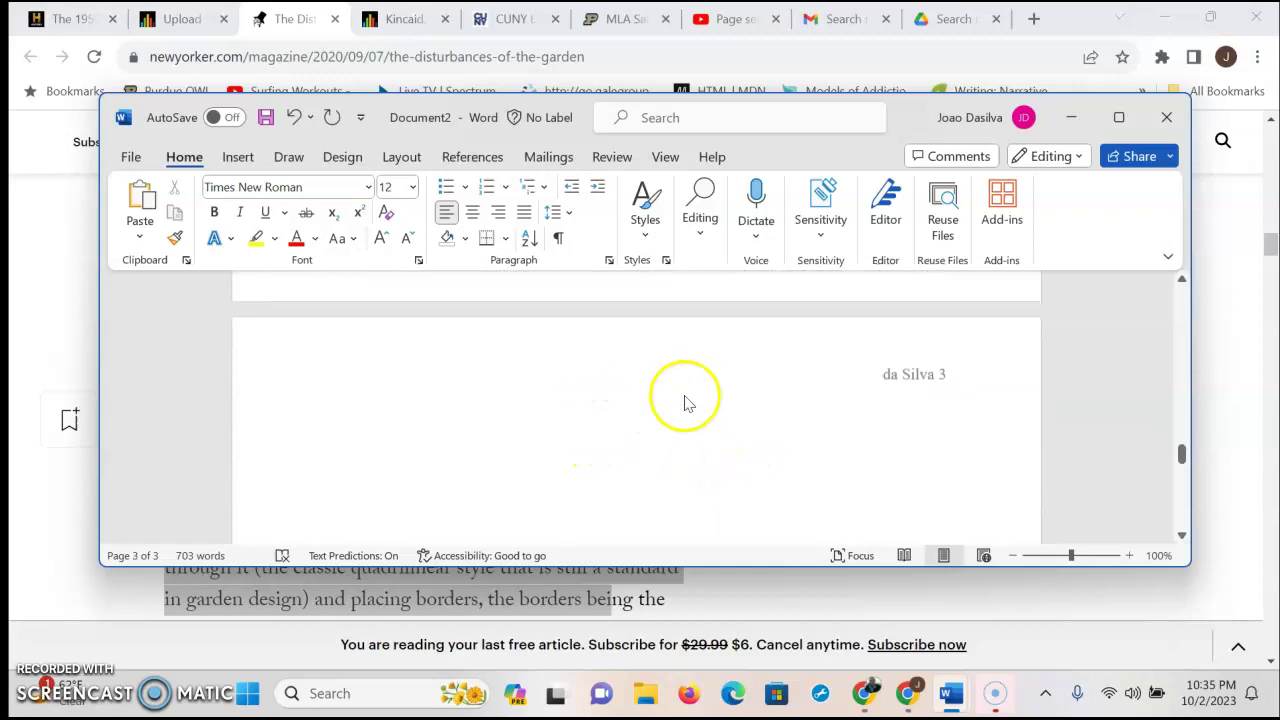
text(Works Cited)
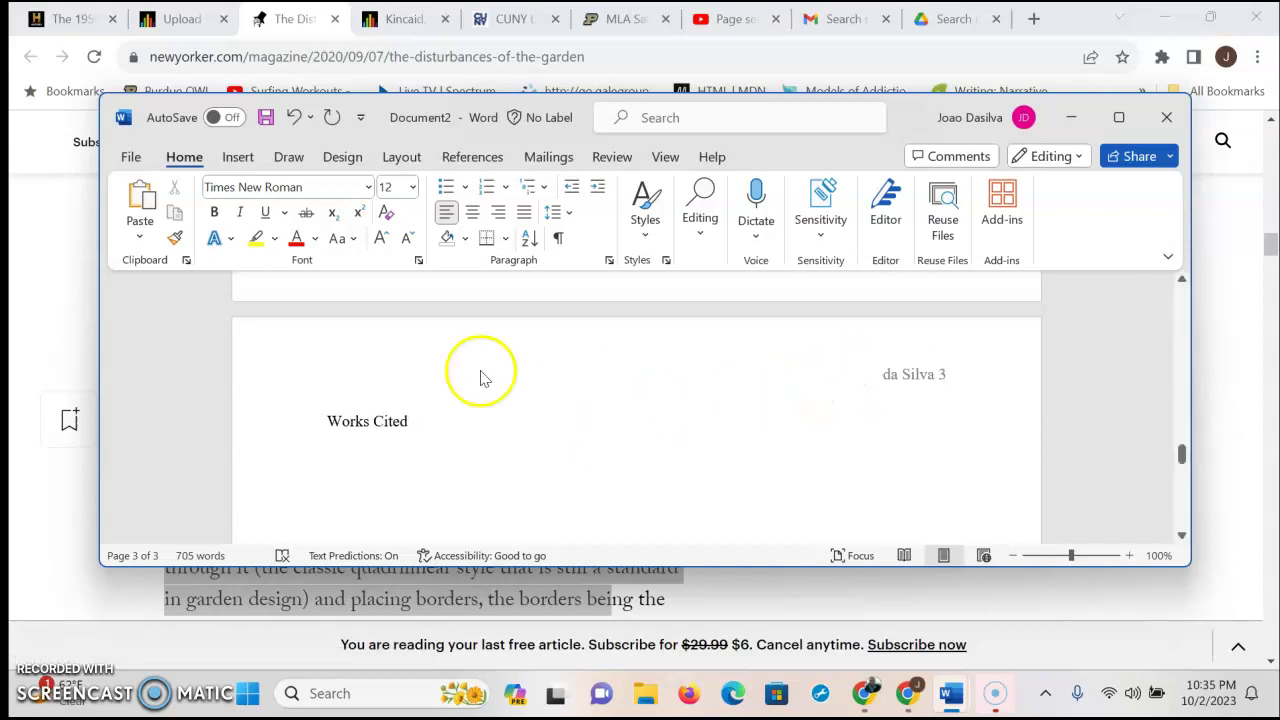
drag(417, 421, 274, 418)
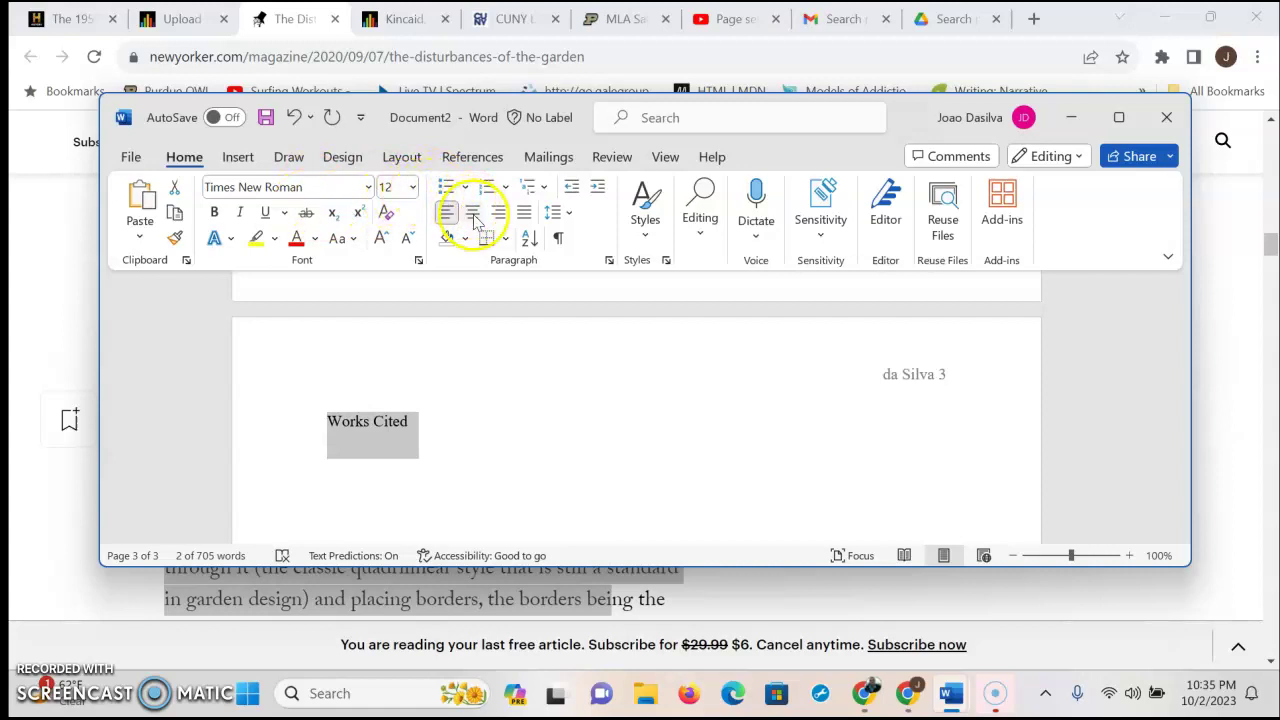
click(474, 216)
click(711, 421)
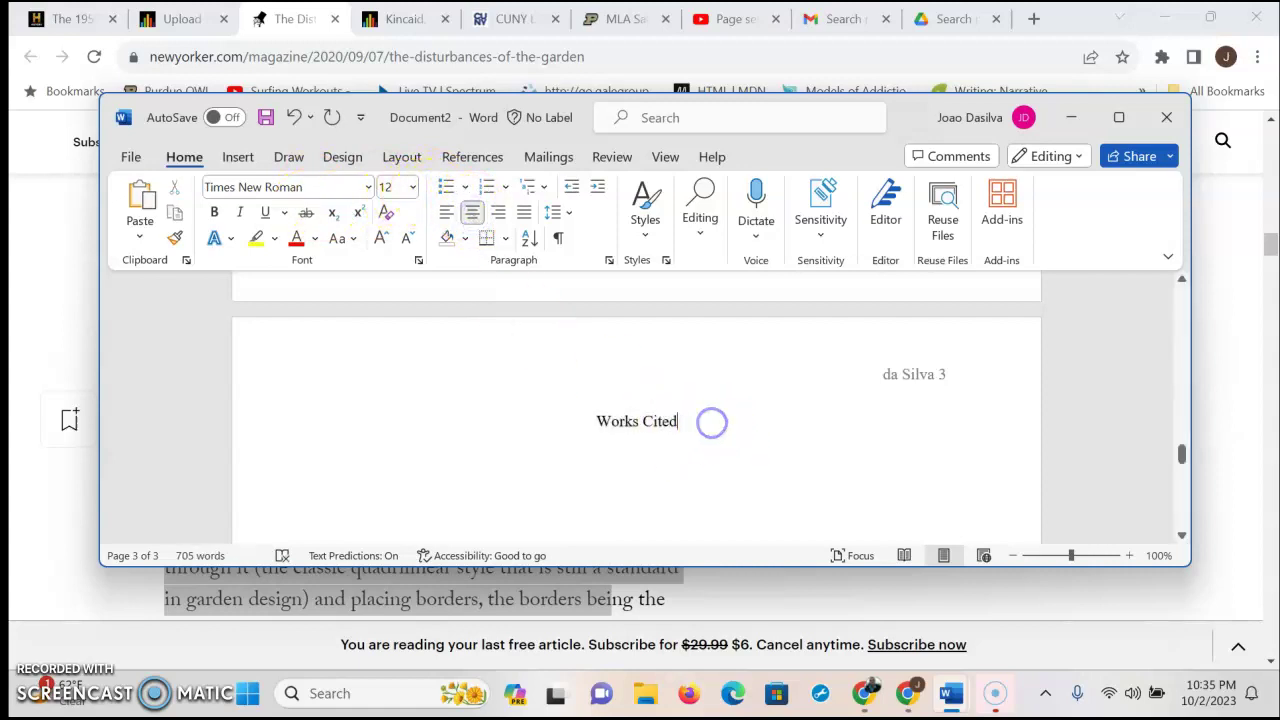
click(737, 450)
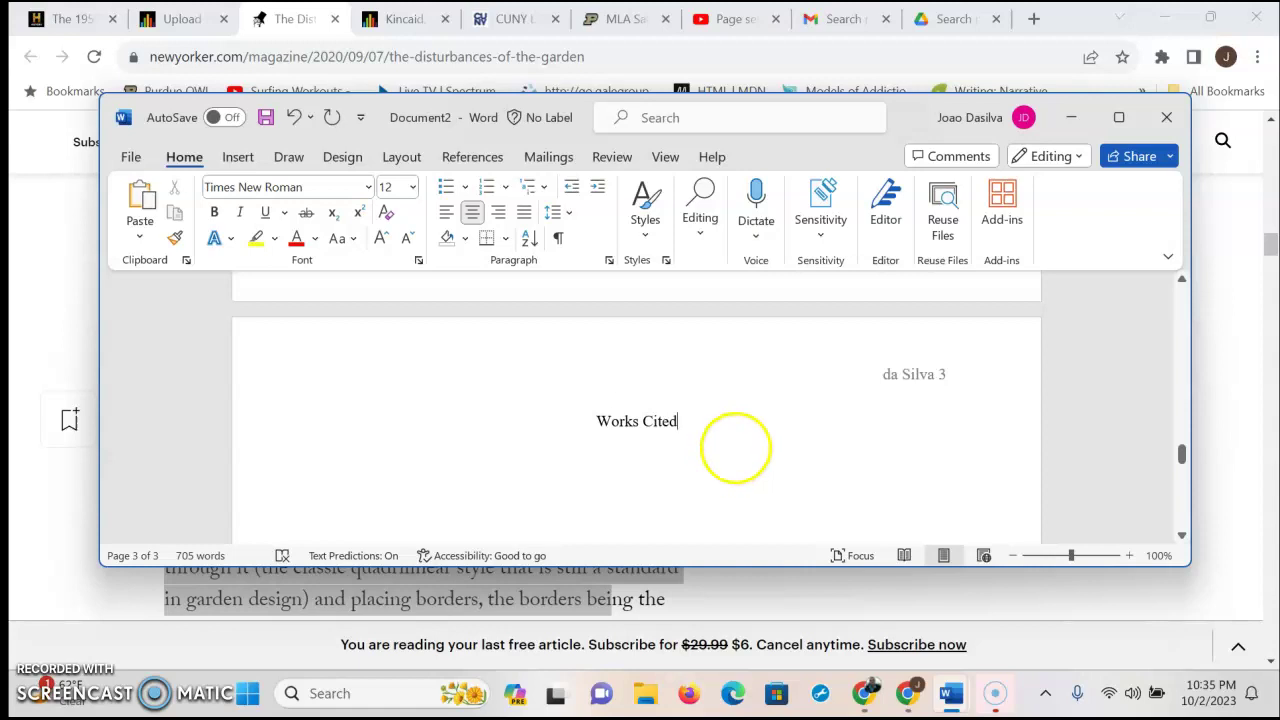
Start a left-aligned source entry on a new line below the "Works Cited" heading with the author's surname, Kincaid
key(Return)
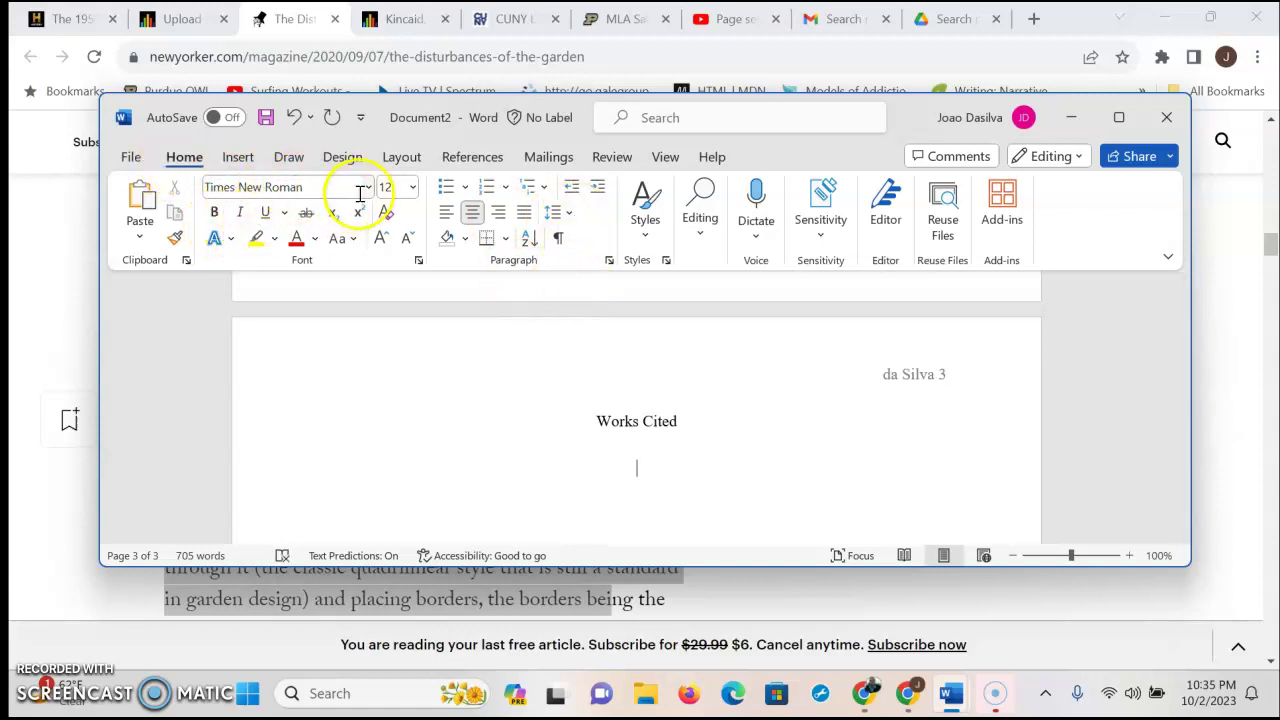
click(446, 212)
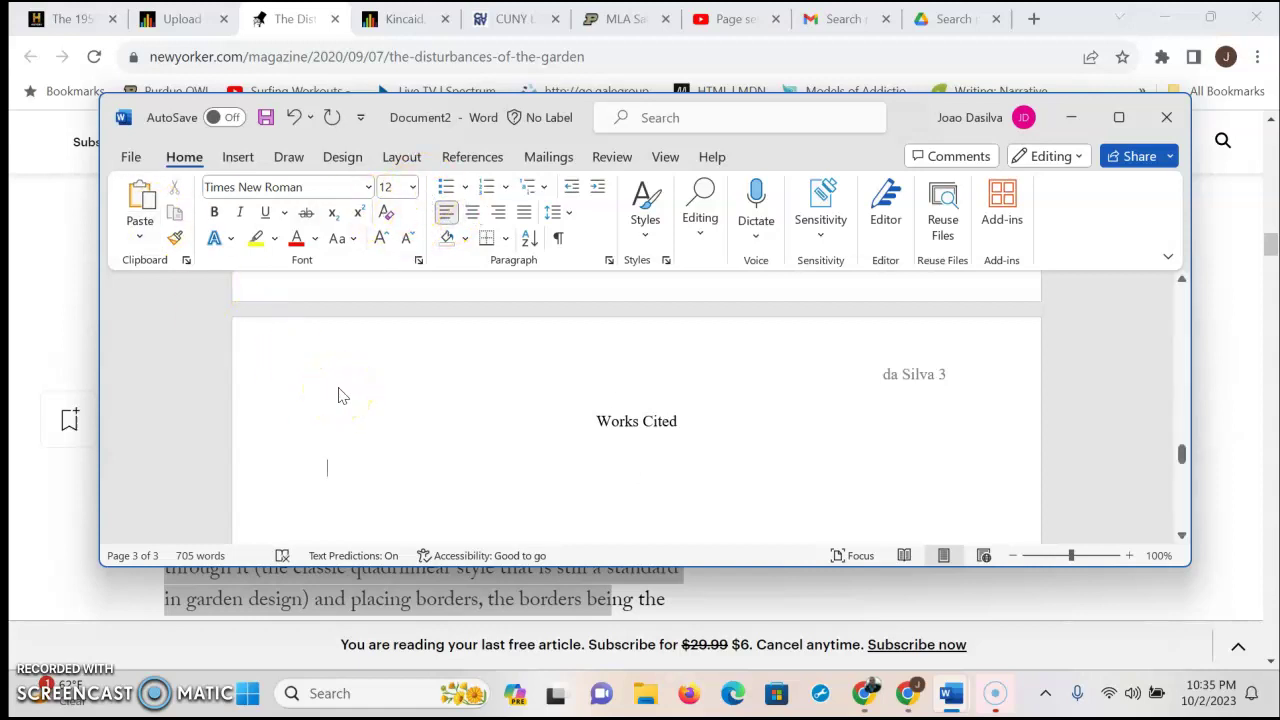
text(Kinc)
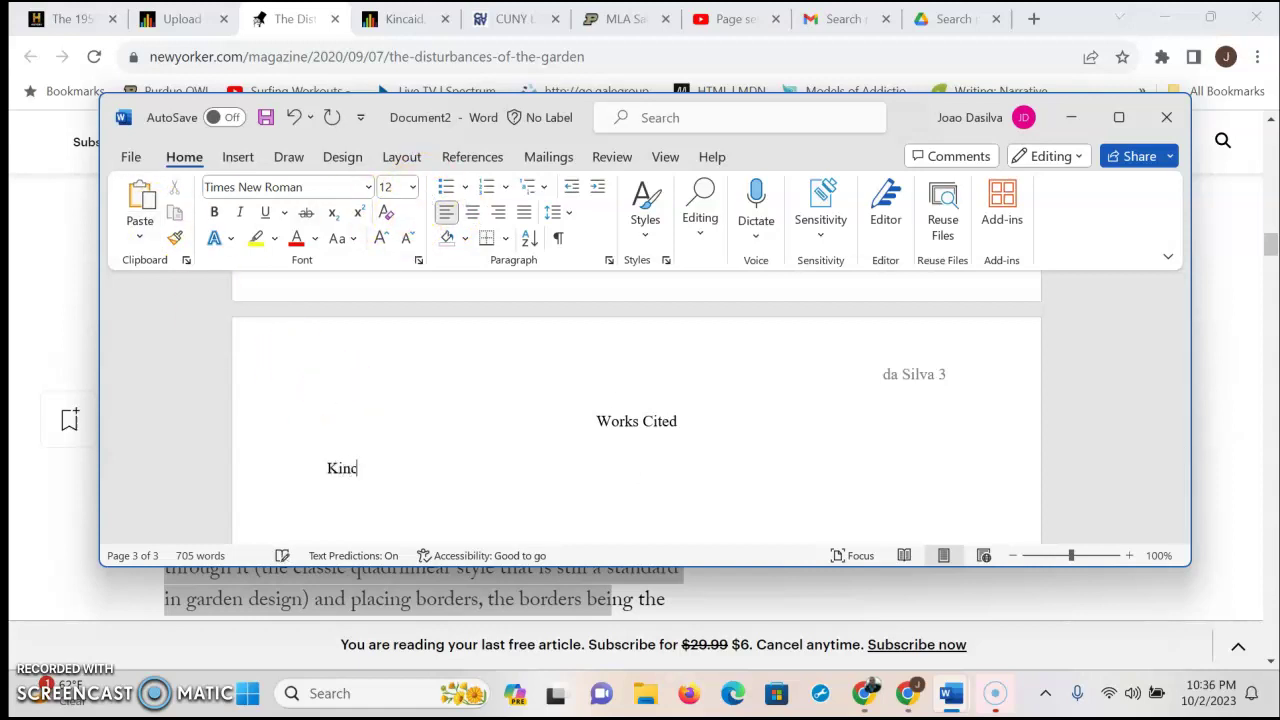